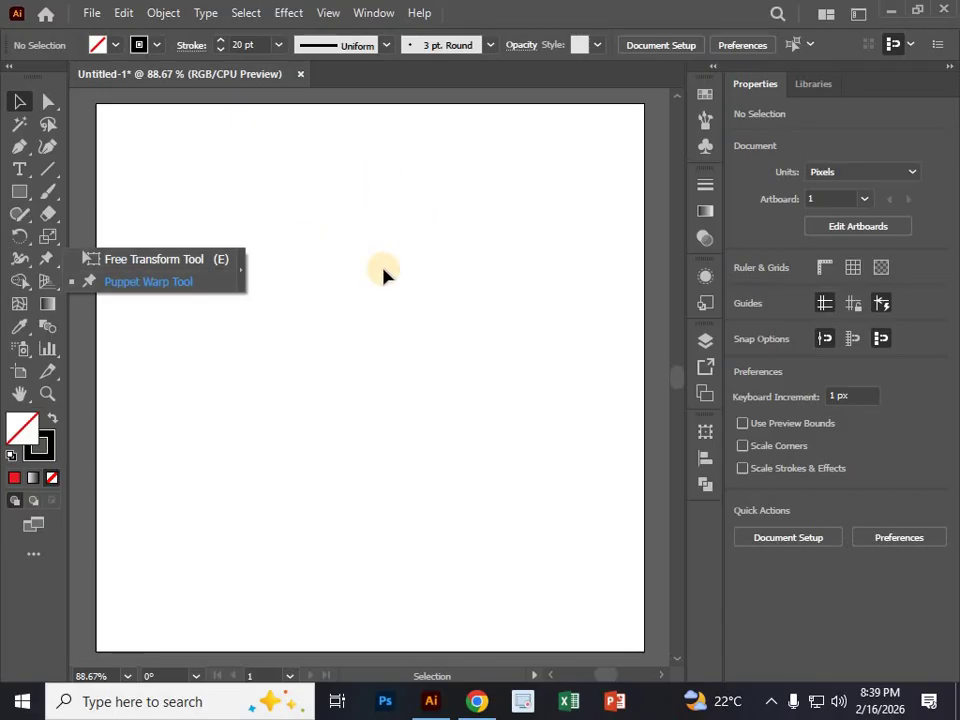
Step: Display the full stroke settings beside the blank artboard
{"action": "left_click", "coordinate": [141, 282]}
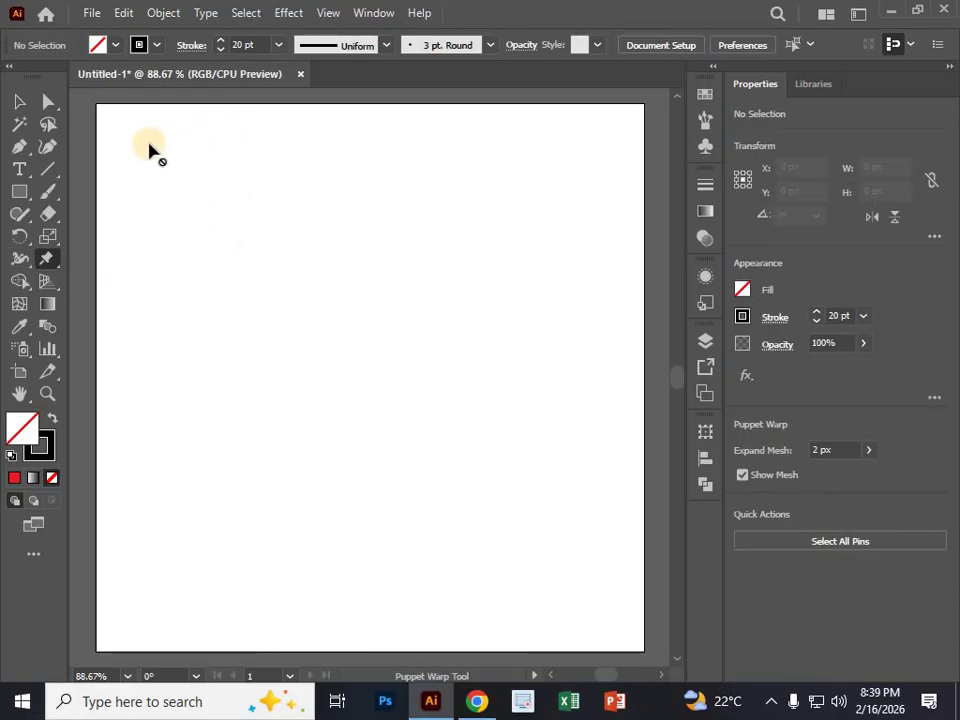
{"action": "left_click", "coordinate": [374, 13]}
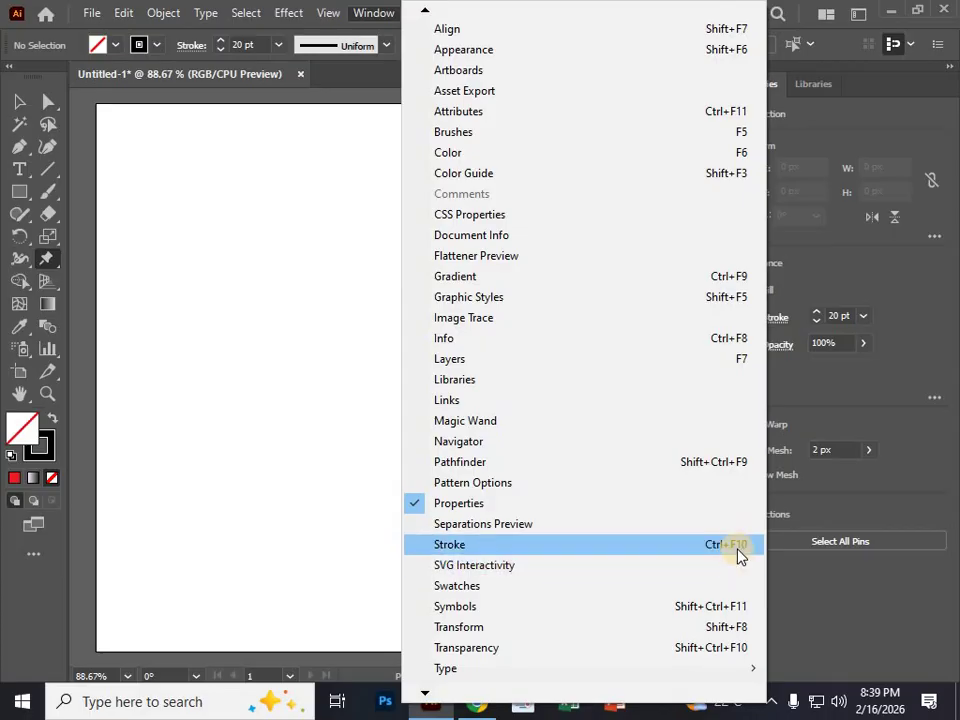
{"action": "mouse_move", "coordinate": [426, 692]}
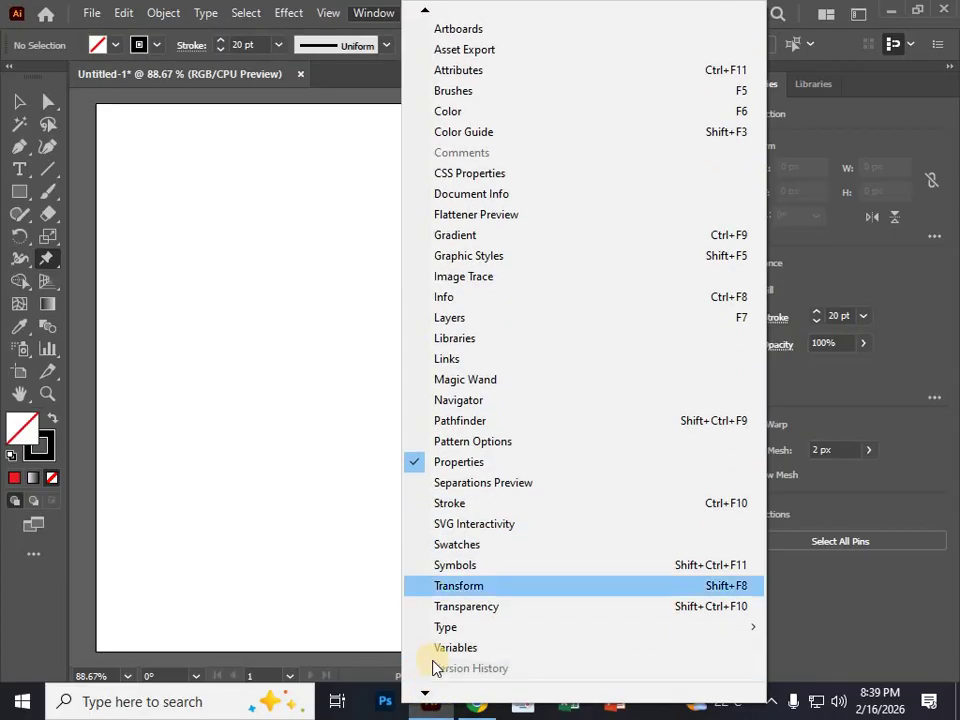
{"action": "mouse_move", "coordinate": [426, 12]}
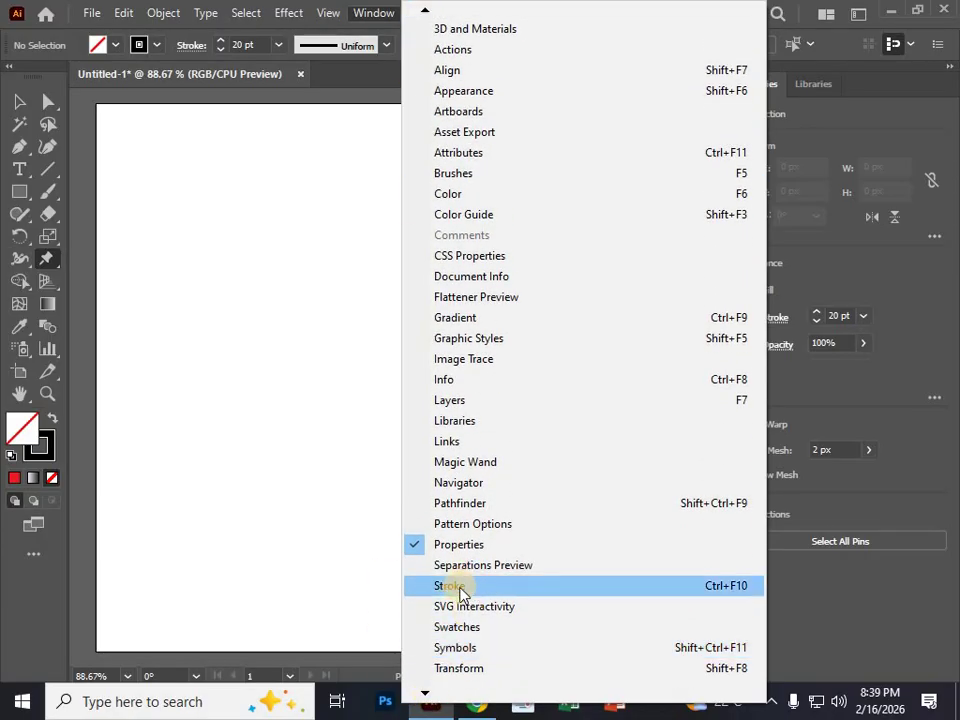
{"action": "left_click", "coordinate": [460, 590]}
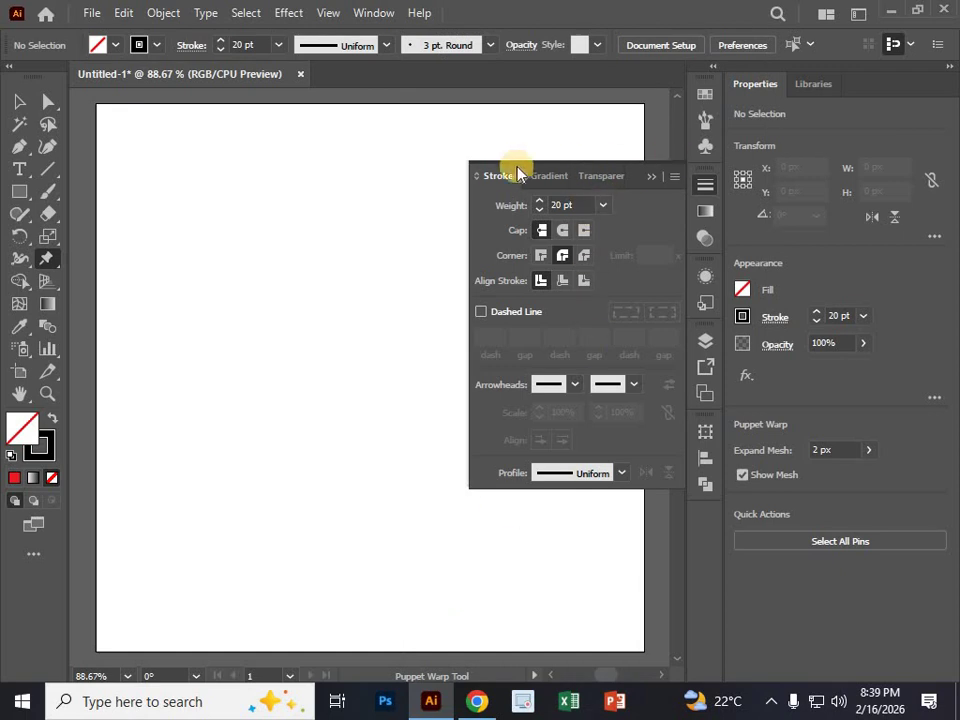
Step: Hide the additional stroke options, leaving only the weight, and show them again
{"action": "left_click", "coordinate": [674, 177]}
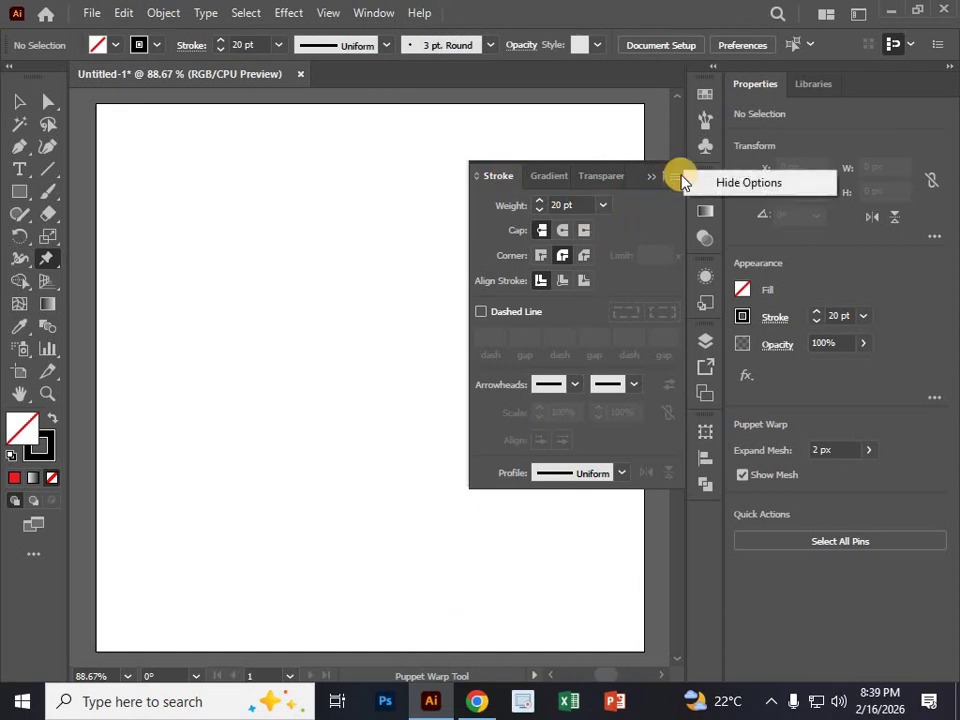
{"action": "left_click", "coordinate": [700, 183]}
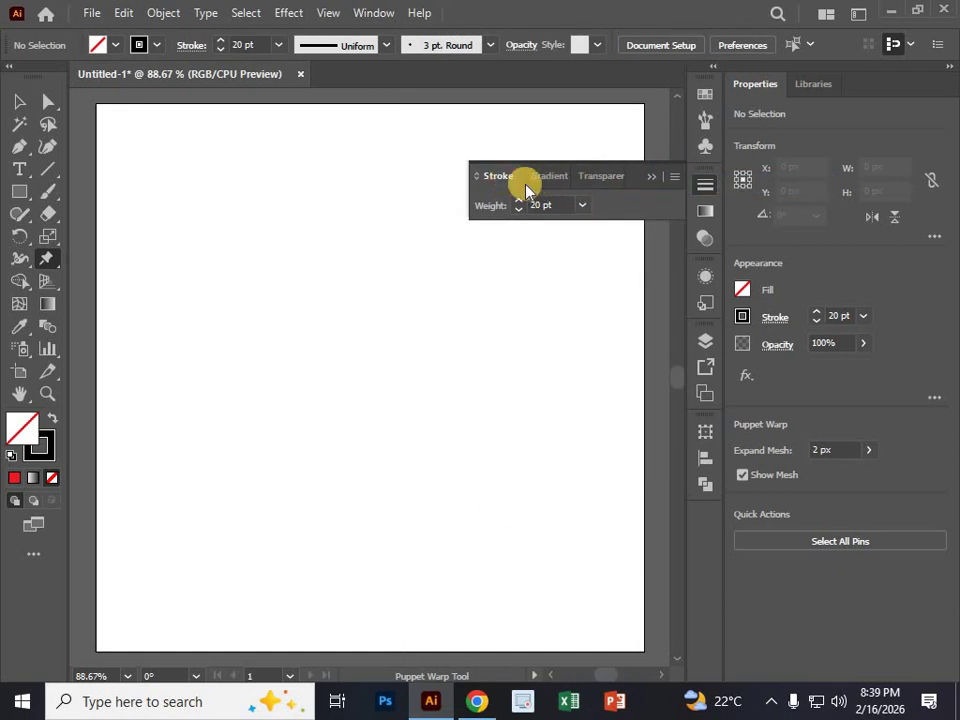
{"action": "left_click", "coordinate": [675, 179]}
{"action": "left_click", "coordinate": [716, 184]}
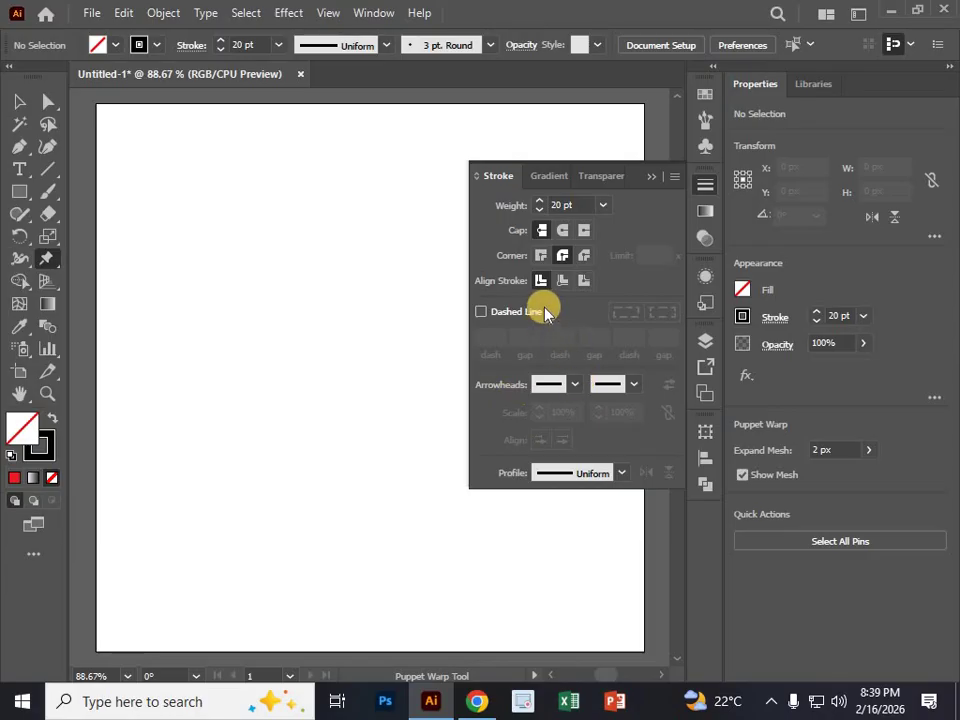
Step: Set the stroke weight to 5 pt and draw a square about 179 px wide near the middle of the artboard
{"action": "left_click", "coordinate": [539, 210]}
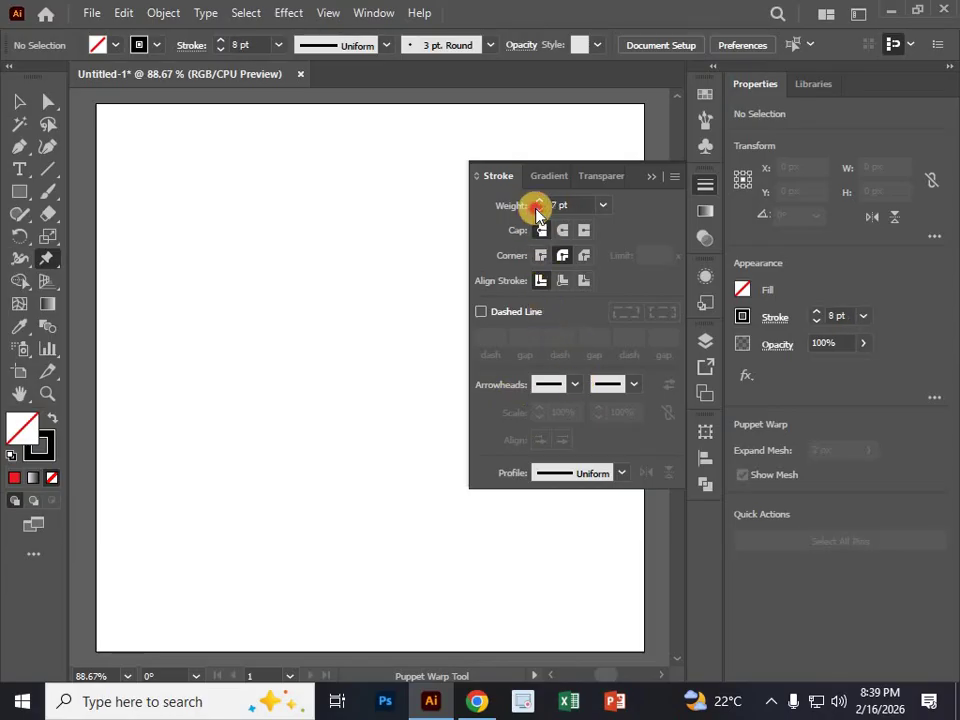
{"action": "left_click", "coordinate": [19, 190]}
{"action": "left_click", "coordinate": [85, 193]}
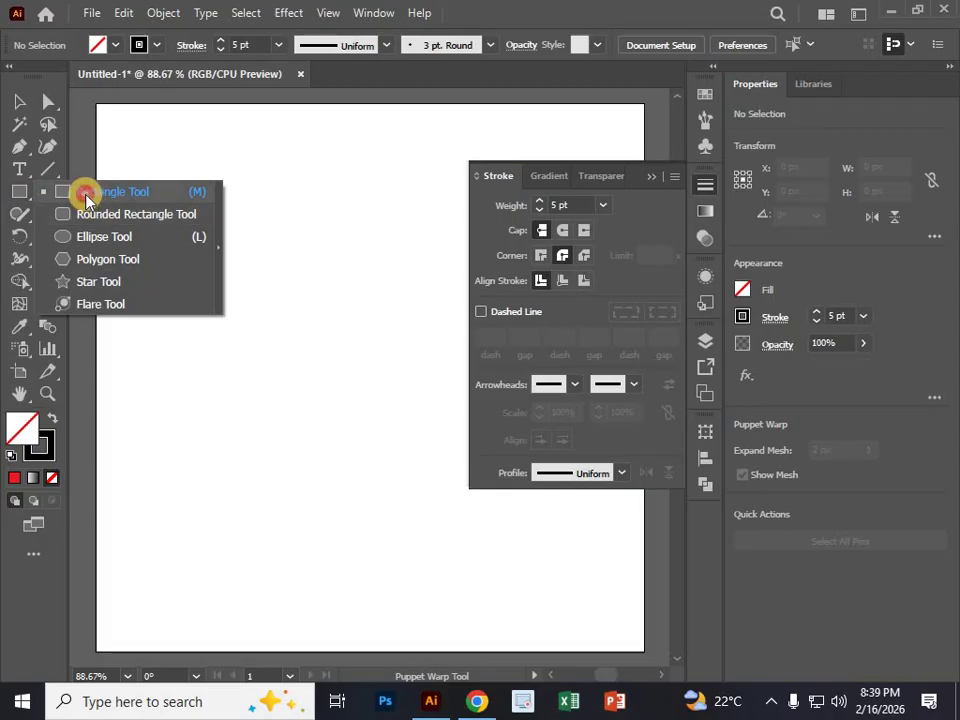
{"action": "mouse_move", "coordinate": [216, 306]}
{"action": "left_mouse_down"}
{"action": "mouse_move", "coordinate": [372, 482]}
{"action": "mouse_move", "coordinate": [414, 502]}
{"action": "left_mouse_up"}
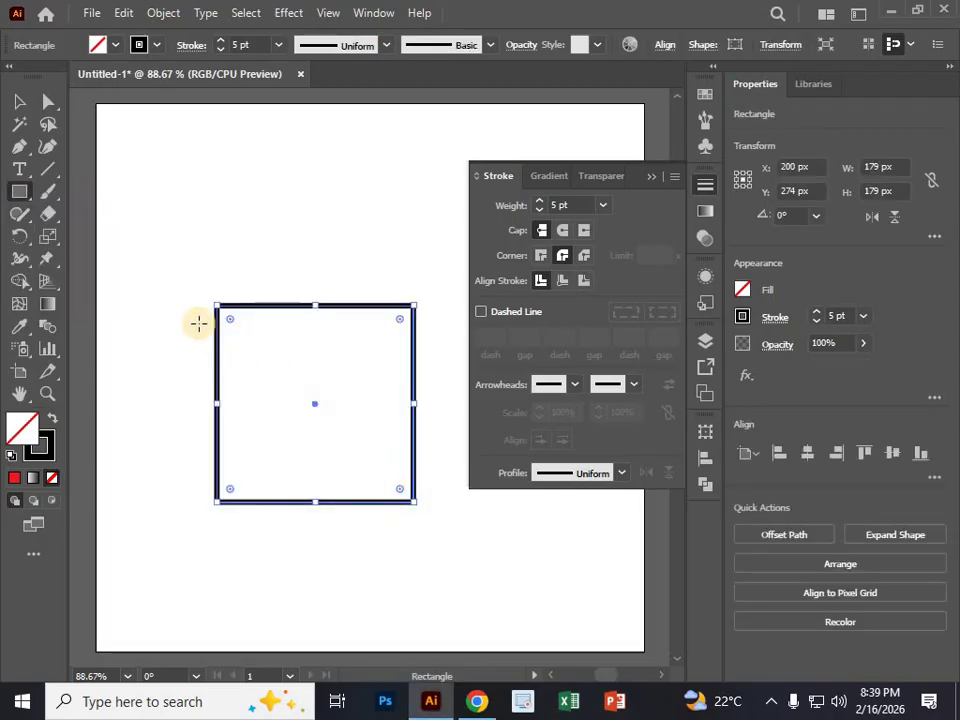
Step: Increase the square's stroke weight to 18 pt
{"action": "left_click", "coordinate": [540, 203]}
{"action": "left_click", "coordinate": [540, 203]}
{"action": "left_click", "coordinate": [540, 203]}
{"action": "left_click", "coordinate": [540, 203]}
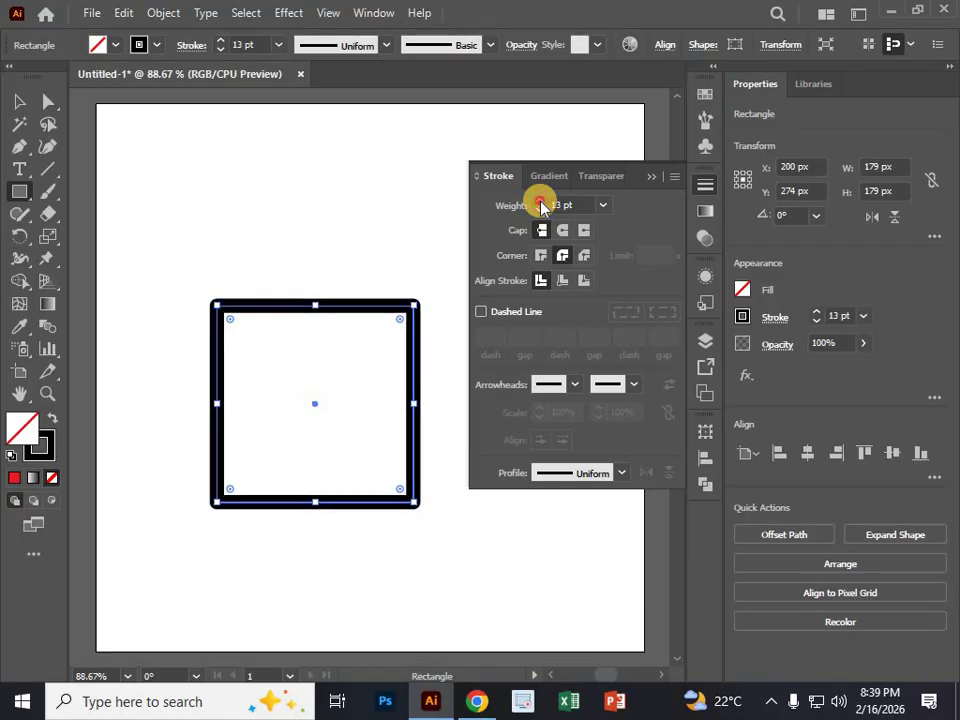
{"action": "left_click", "coordinate": [540, 203]}
{"action": "left_click", "coordinate": [540, 203]}
{"action": "left_click", "coordinate": [540, 203]}
{"action": "left_click", "coordinate": [540, 203]}
{"action": "left_click", "coordinate": [540, 203]}
Step: Draw a nearly horizontal line about 217 px long below the square and set its stroke weight to 22 pt
{"action": "left_click", "coordinate": [46, 170]}
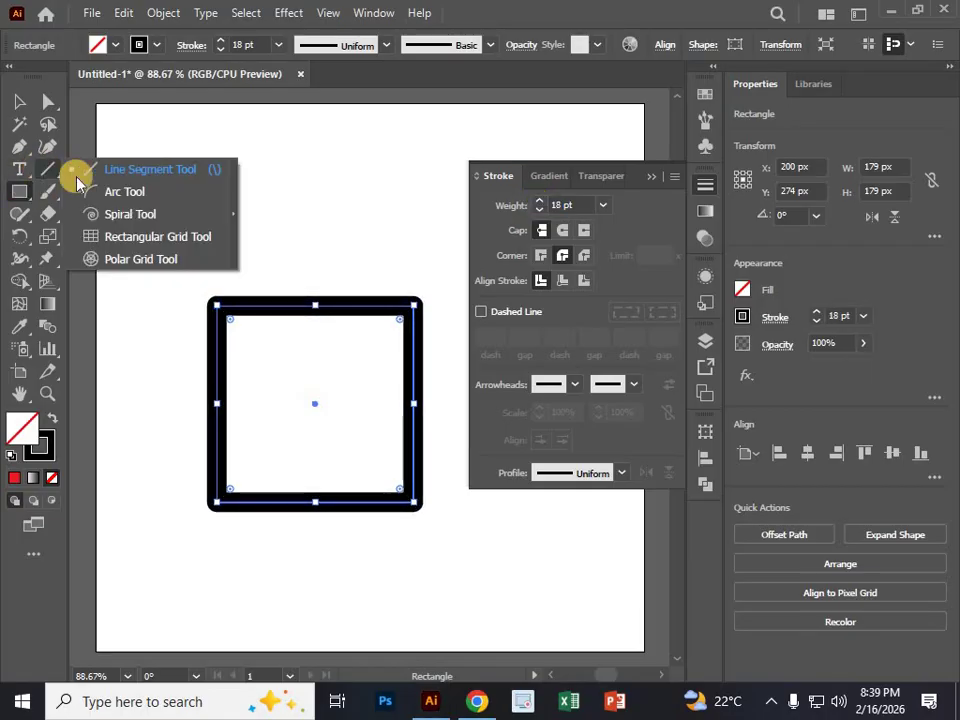
{"action": "left_click", "coordinate": [78, 178]}
{"action": "left_click_drag", "start_coordinate": [205, 579], "coordinate": [443, 579]}
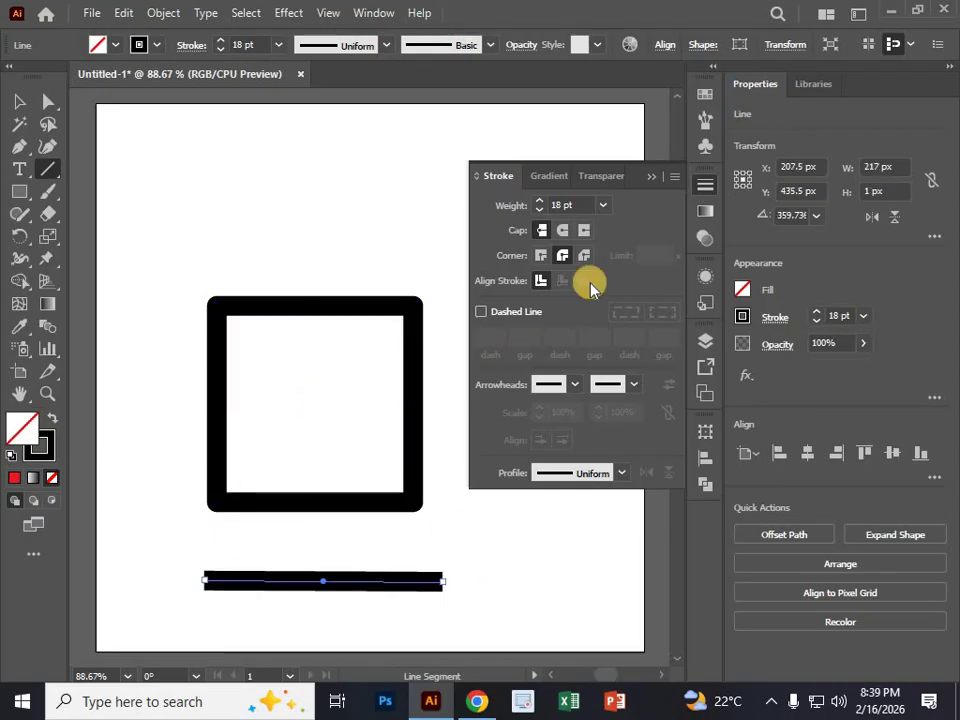
{"action": "left_click", "coordinate": [539, 203]}
{"action": "left_click", "coordinate": [539, 203]}
{"action": "left_click", "coordinate": [539, 203]}
{"action": "left_click", "coordinate": [539, 203]}
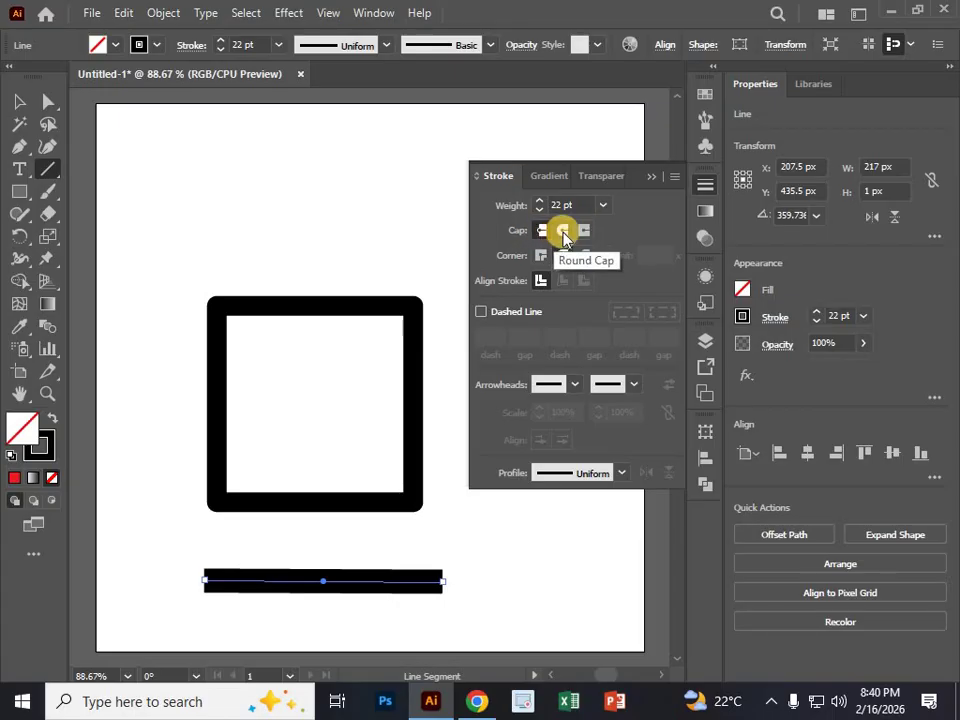
Step: Compare the round, butt and projecting caps on the line, finishing with Round Cap
{"action": "left_click", "coordinate": [563, 232]}
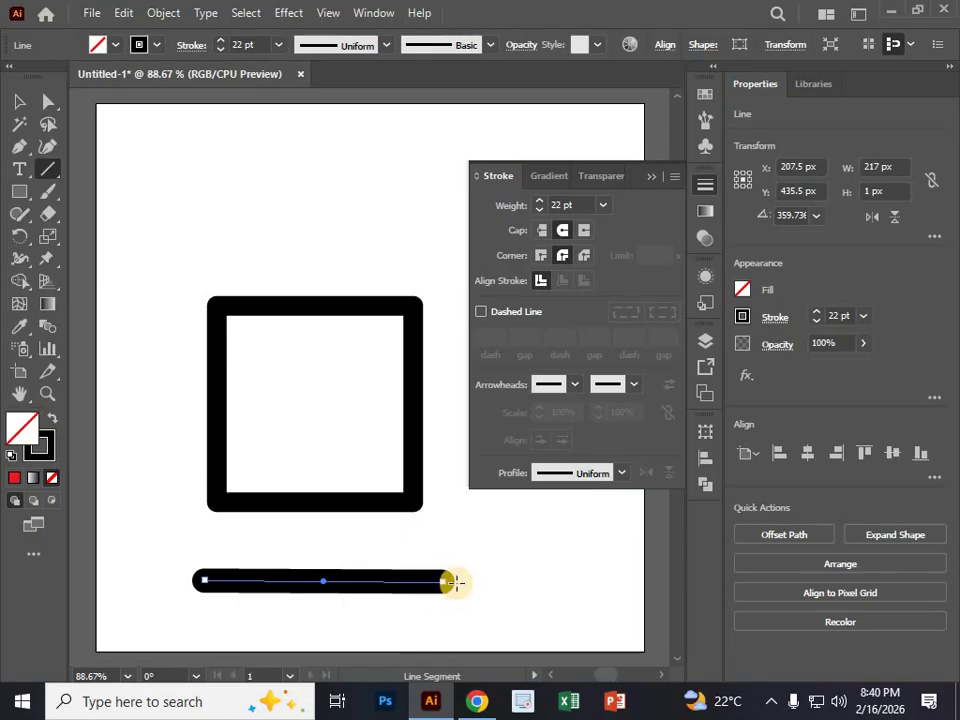
{"action": "left_click", "coordinate": [542, 232]}
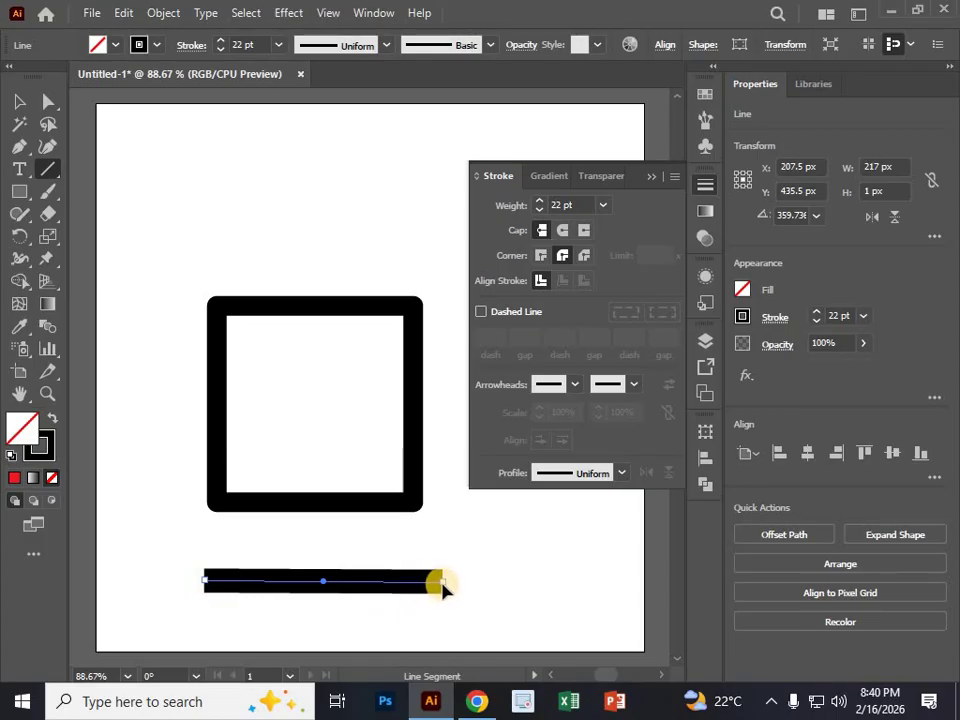
{"action": "left_click", "coordinate": [585, 232]}
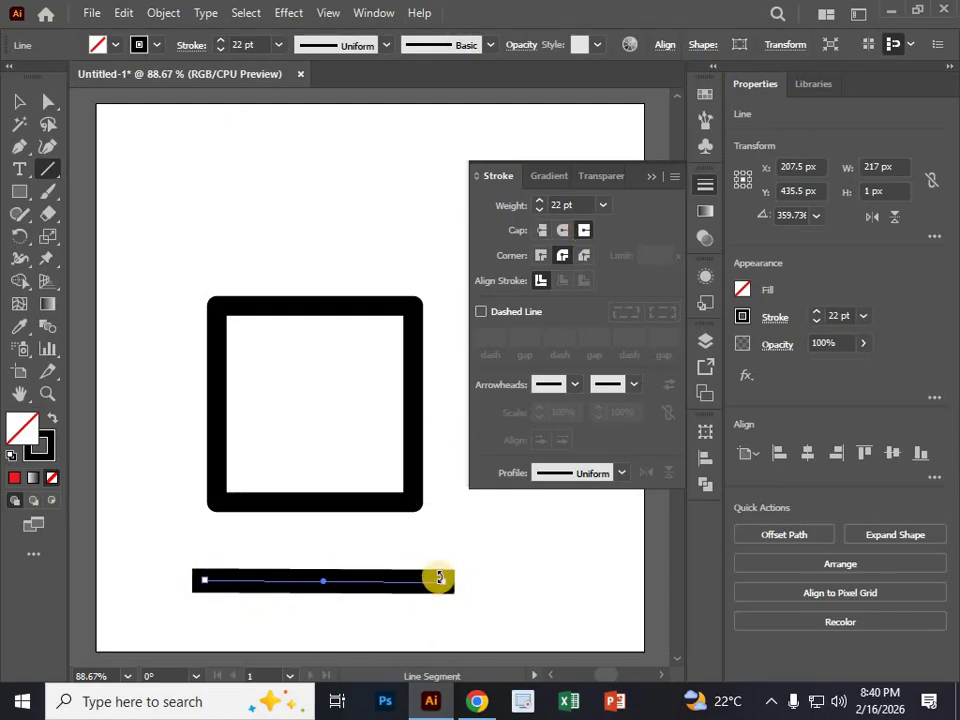
{"action": "left_click", "coordinate": [541, 230]}
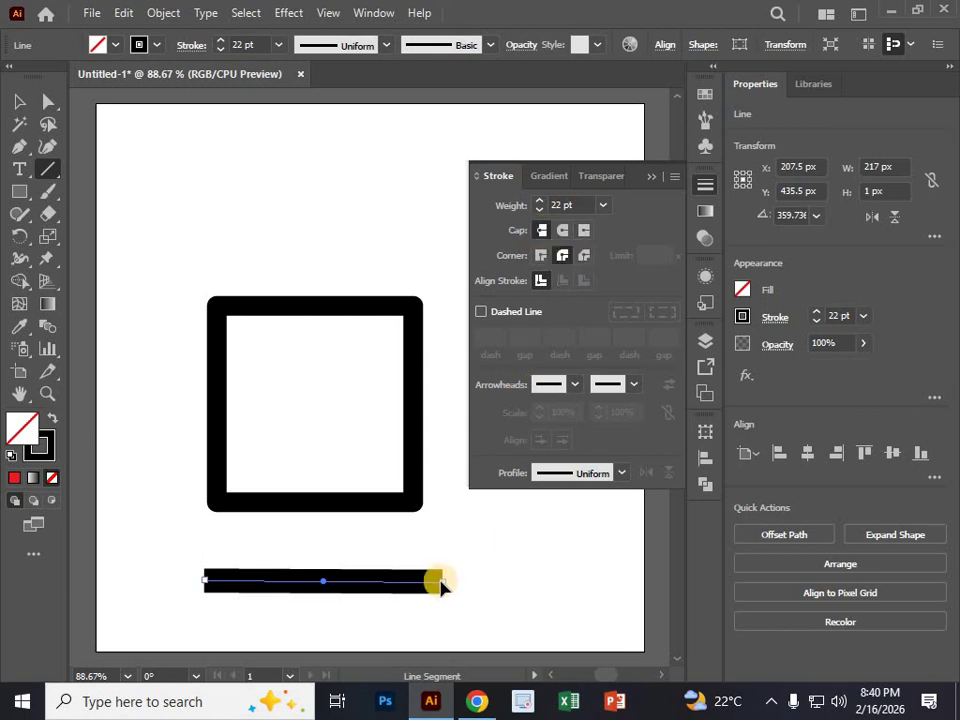
{"action": "left_click", "coordinate": [584, 230]}
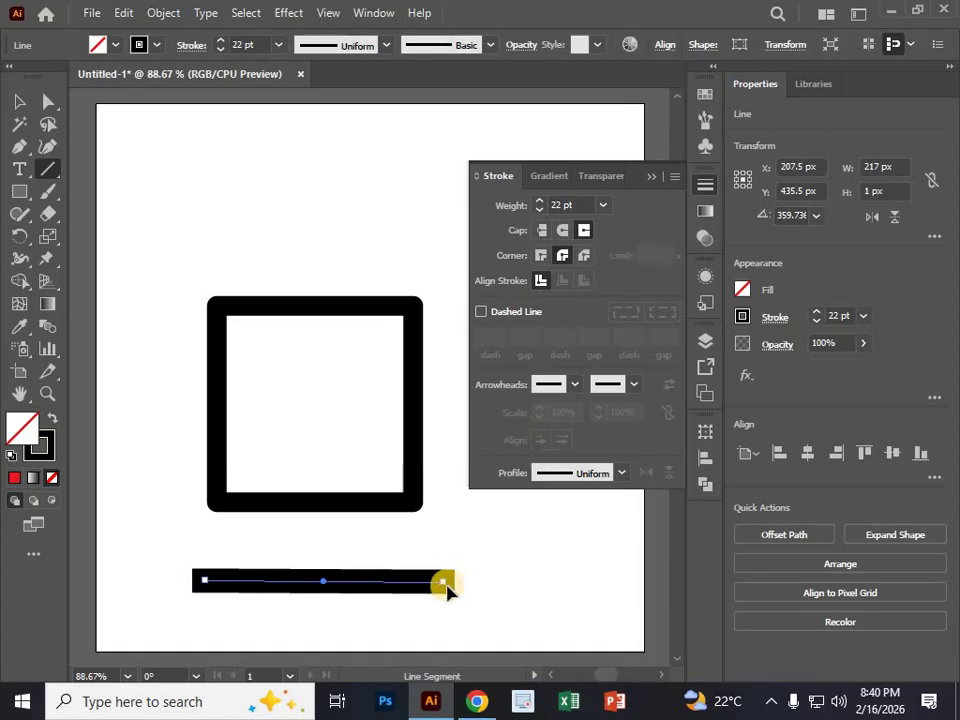
{"action": "left_click", "coordinate": [563, 232]}
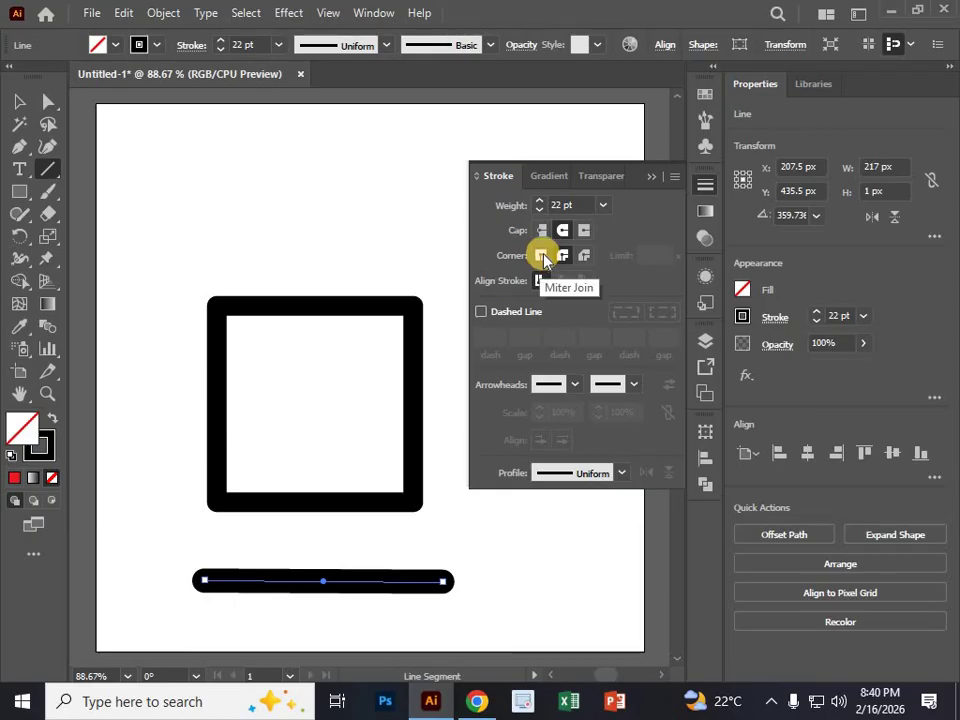
Step: Try the miter, round and bevel joins on the square and enlarge it to about 213.5 by 245.5 px
{"action": "left_click", "coordinate": [20, 102]}
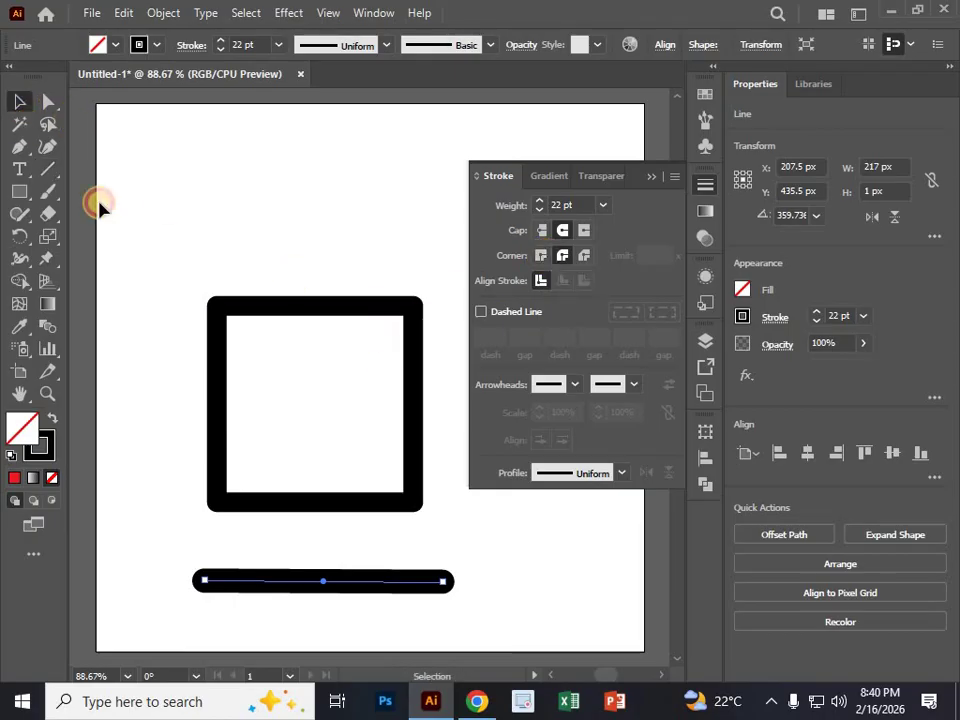
{"action": "left_click", "coordinate": [290, 314]}
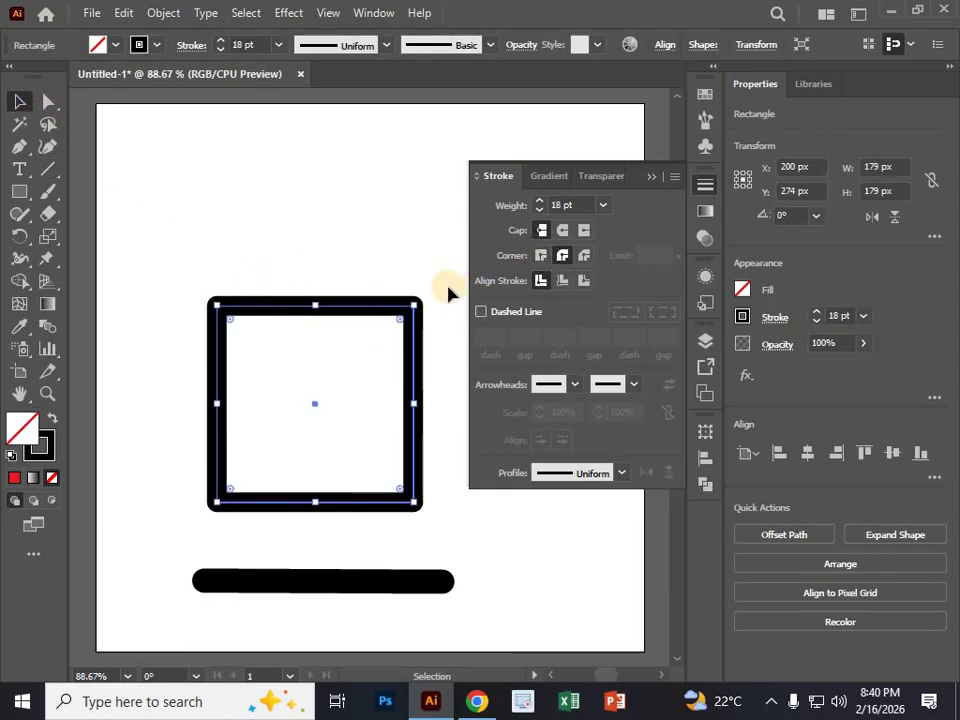
{"action": "left_click", "coordinate": [540, 257]}
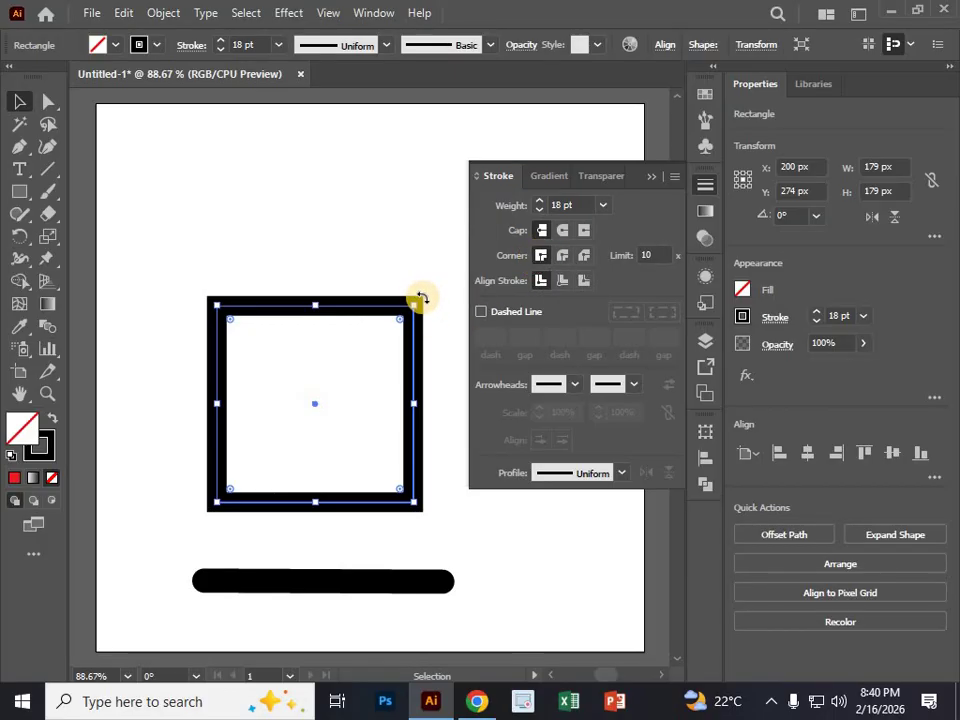
{"action": "left_click", "coordinate": [562, 256]}
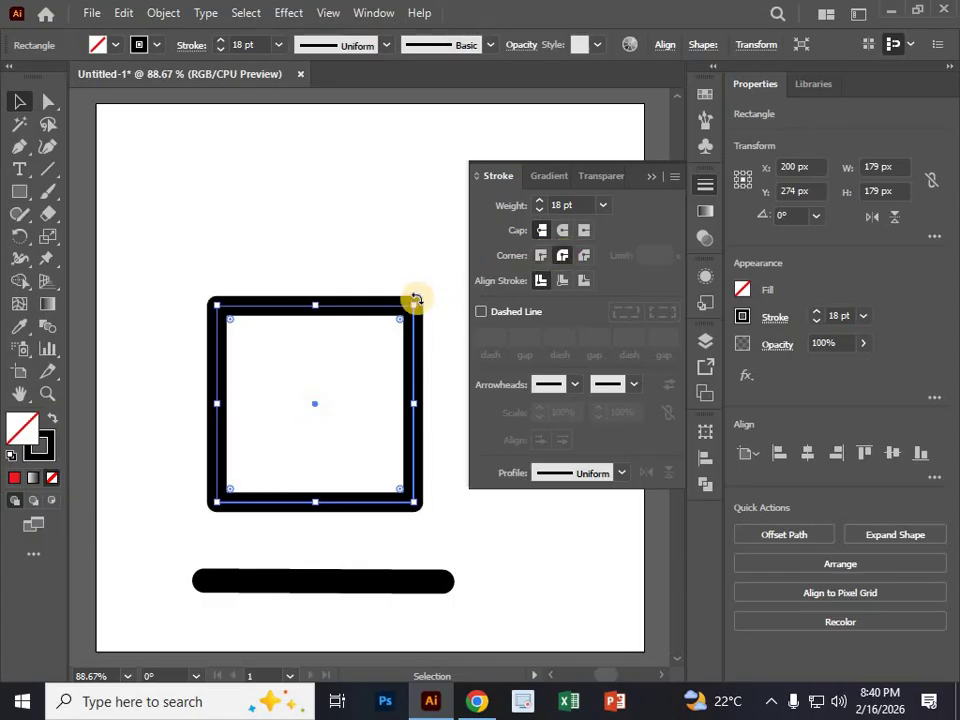
{"action": "left_click", "coordinate": [585, 256]}
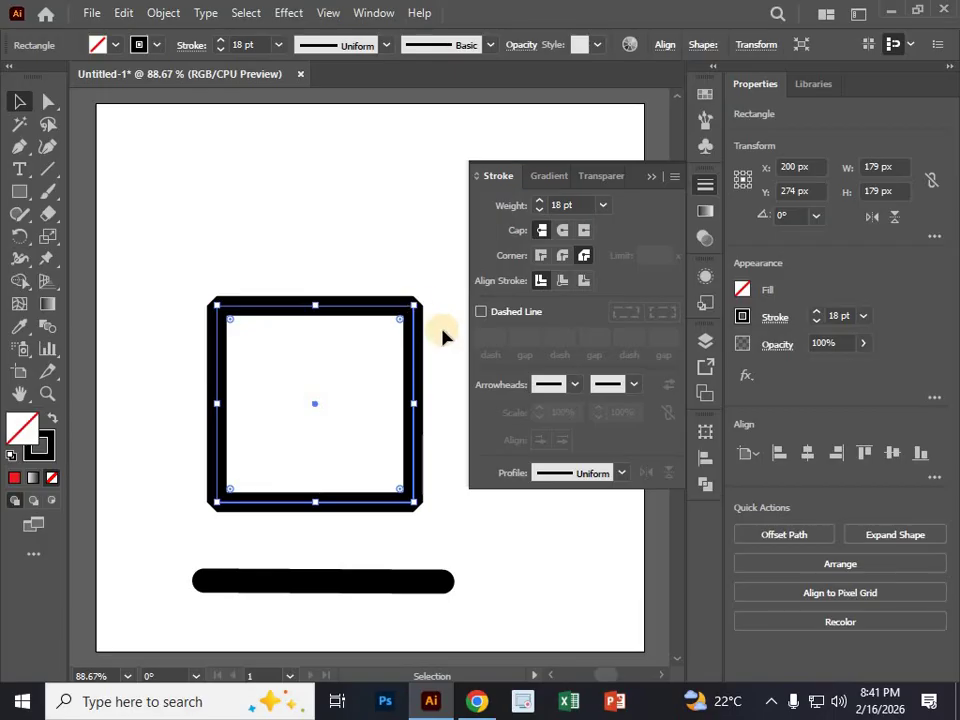
{"action": "left_click_drag", "start_coordinate": [414, 305], "coordinate": [452, 232]}
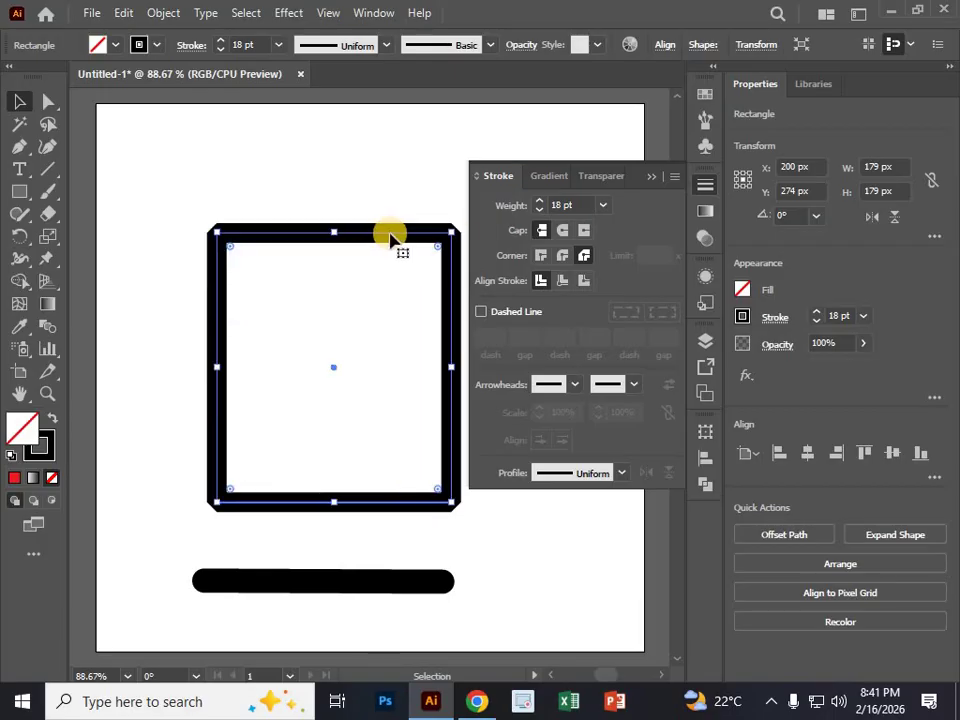
Step: Compare the three corner joins on the enlarged rectangle, finishing with Miter Join
{"action": "left_click", "coordinate": [541, 255]}
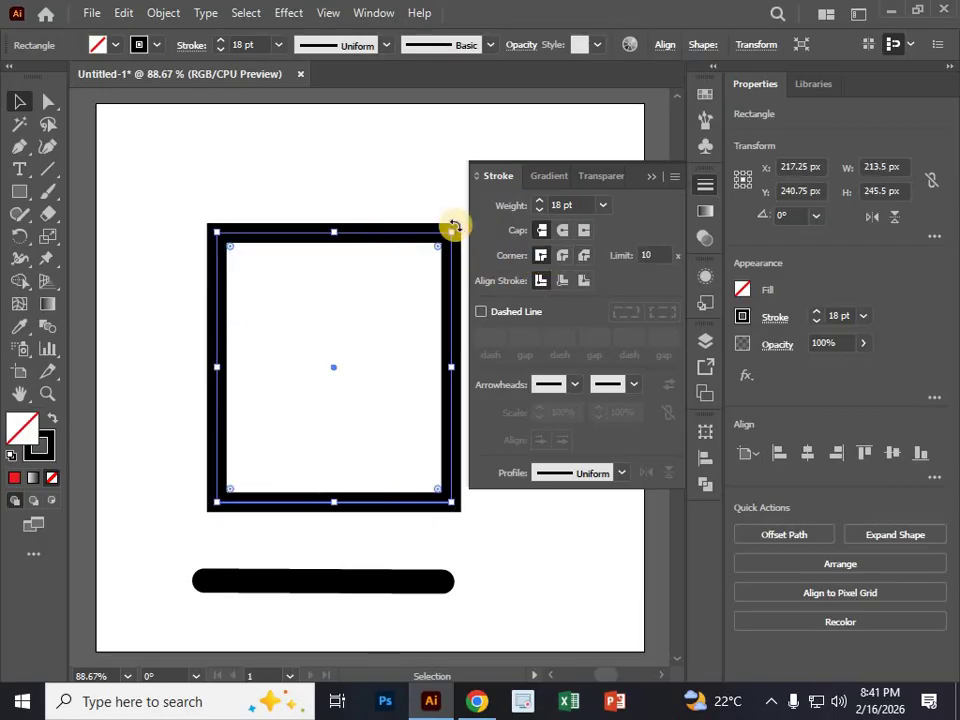
{"action": "left_click", "coordinate": [562, 255]}
{"action": "left_click", "coordinate": [584, 255]}
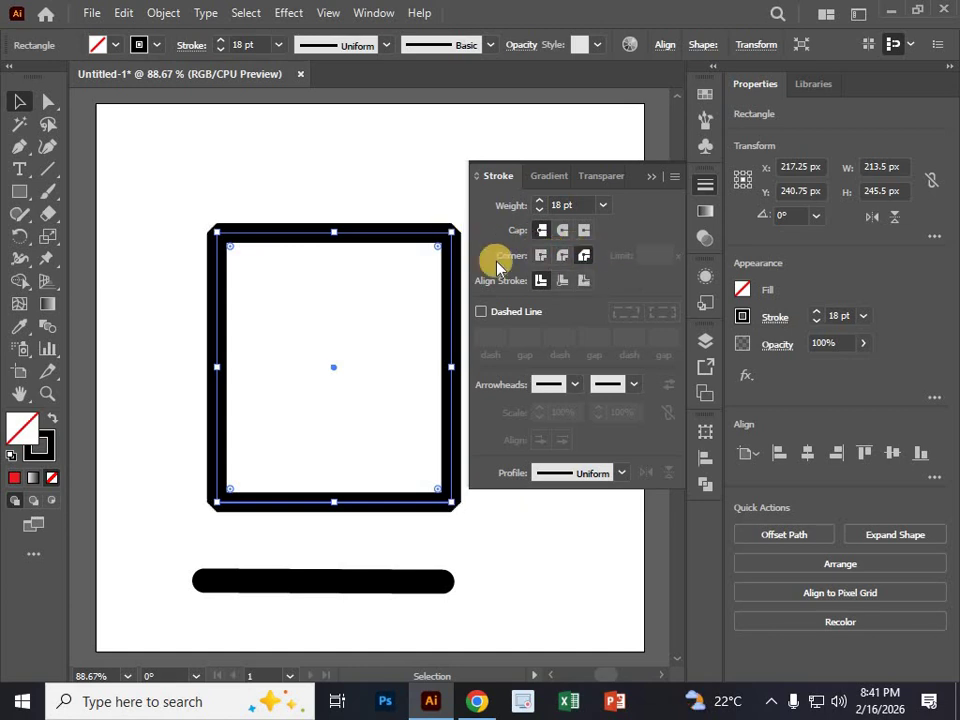
{"action": "left_click", "coordinate": [540, 256]}
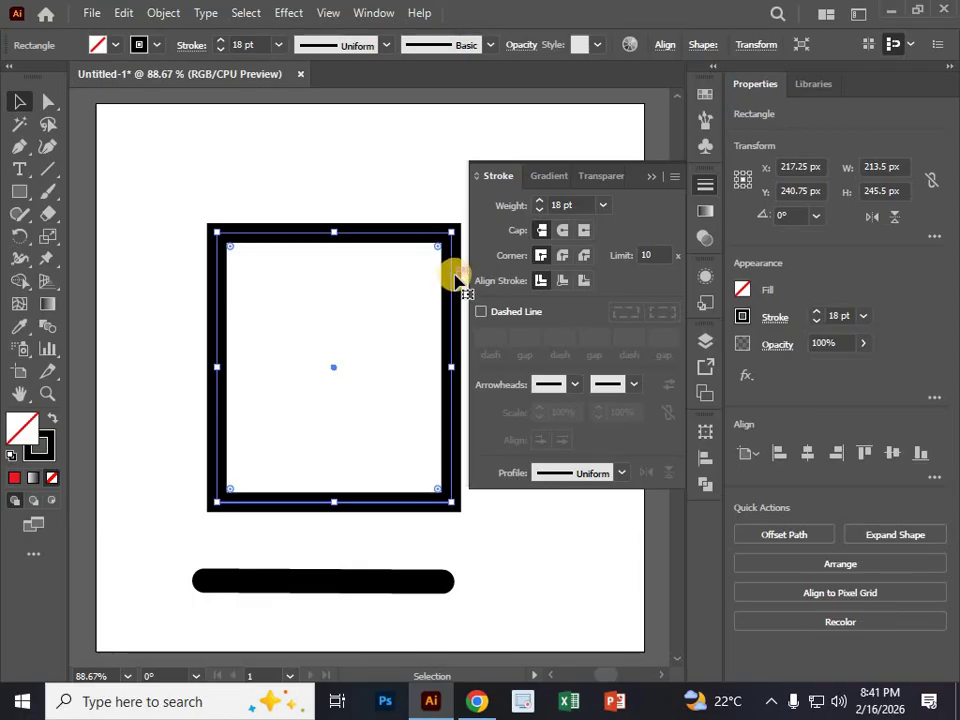
Step: Compare inside and outside stroke alignment on the rectangle, finishing with center alignment, and move the rectangle about 56 px to the left
{"action": "left_click", "coordinate": [561, 281]}
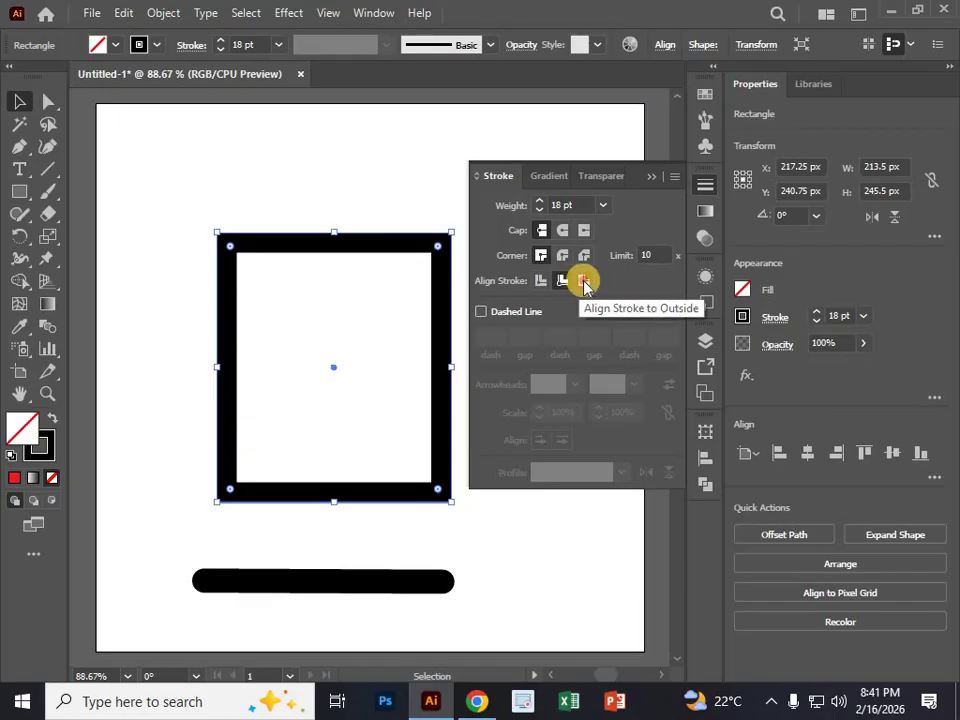
{"action": "left_click", "coordinate": [584, 282]}
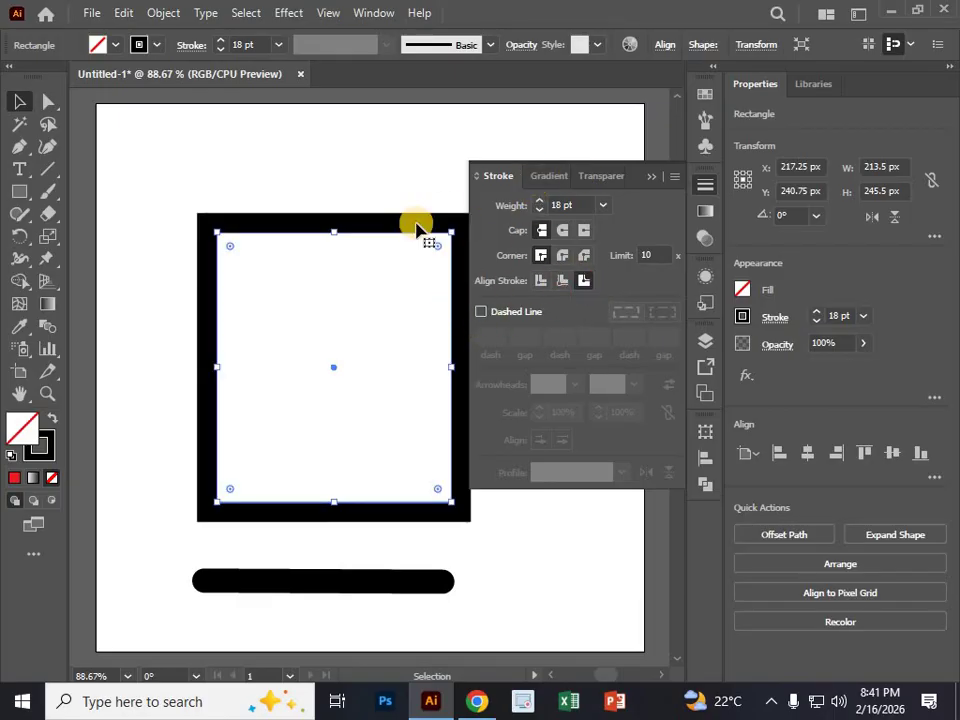
{"action": "left_click_drag", "start_coordinate": [420, 228], "coordinate": [359, 228]}
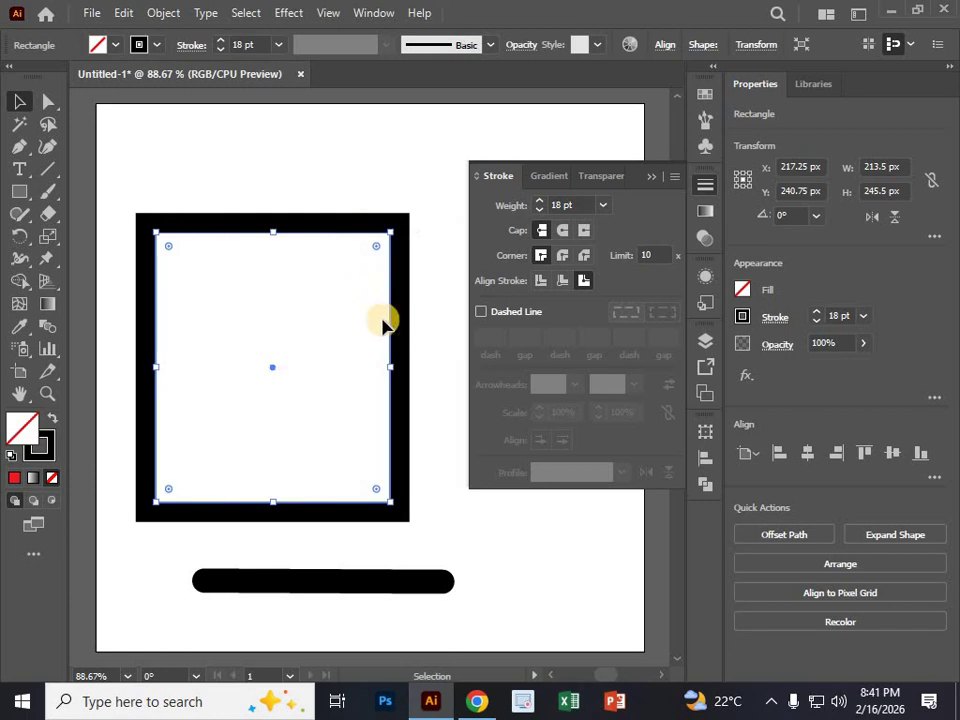
{"action": "left_click", "coordinate": [541, 281]}
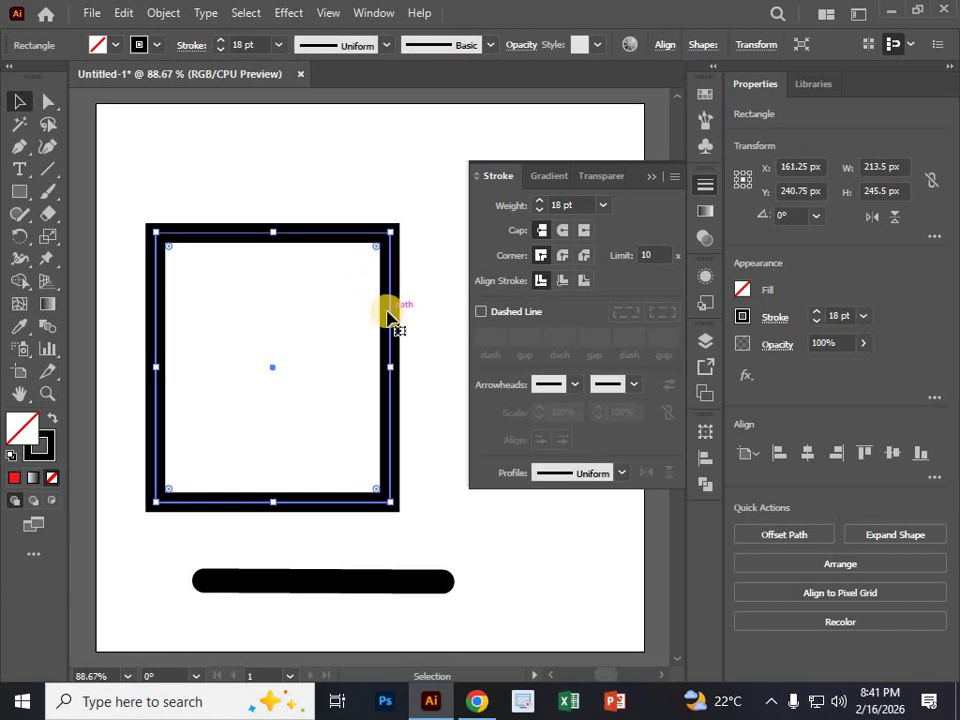
Step: Enable a dashed stroke on the rectangle and set the first gap to 0 pt
{"action": "left_click", "coordinate": [481, 313]}
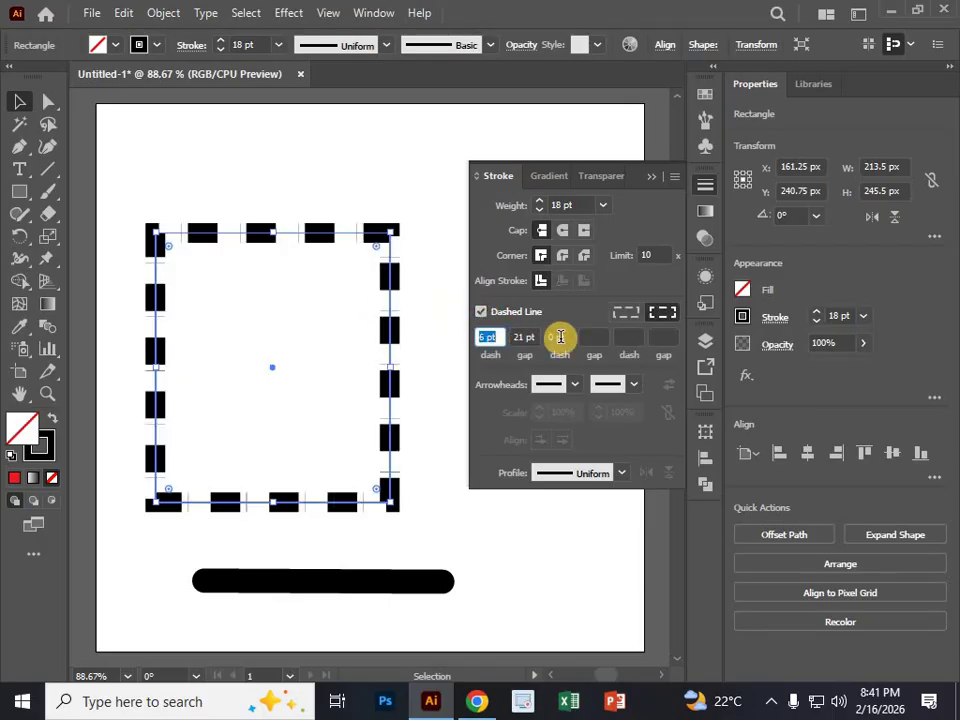
{"action": "left_click", "coordinate": [556, 337]}
{"action": "left_click", "coordinate": [521, 340]}
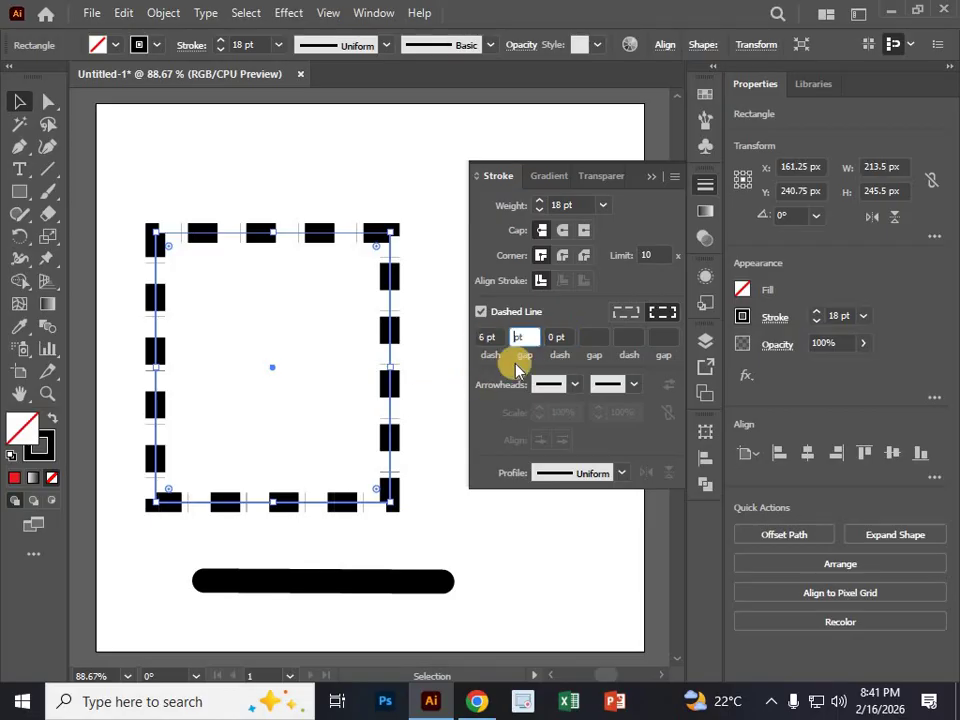
{"action": "type", "text": "21"}
{"action": "left_click", "coordinate": [556, 337]}
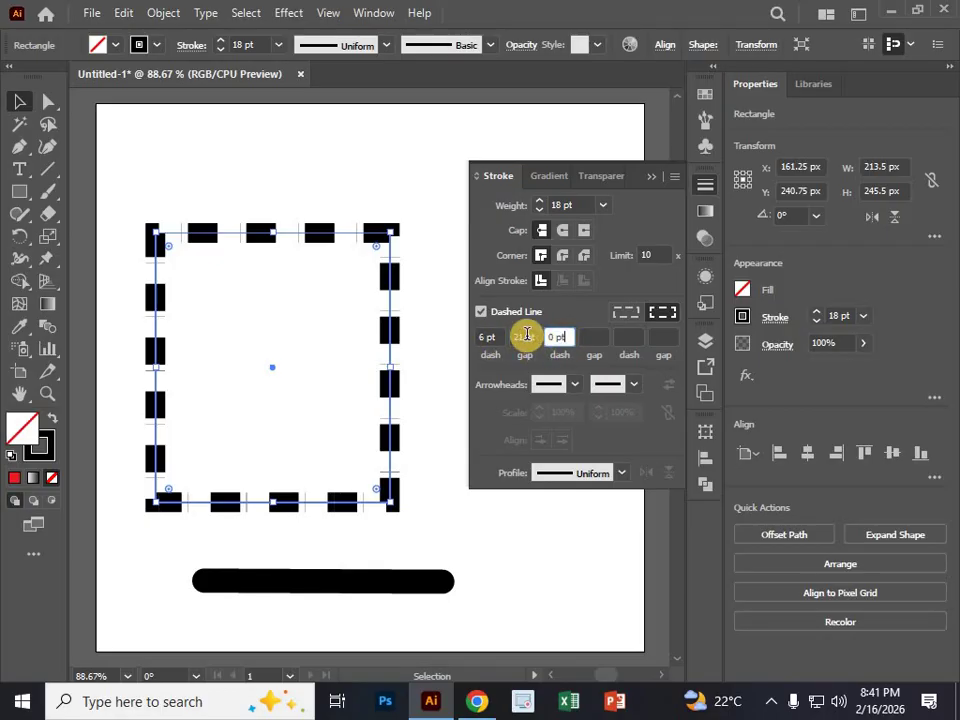
{"action": "left_click", "coordinate": [517, 338]}
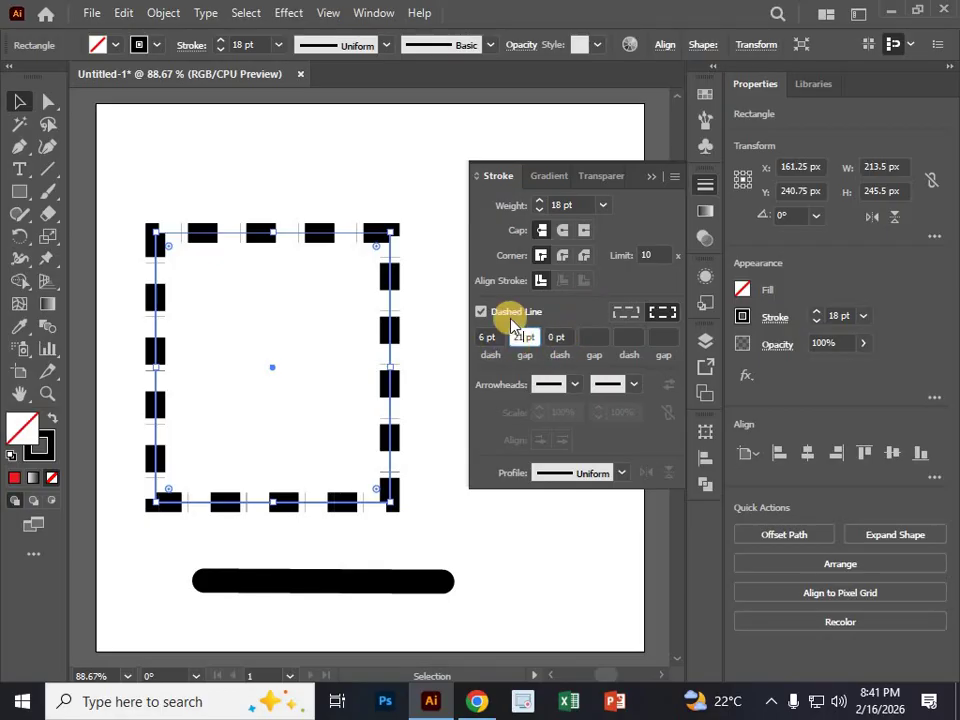
{"action": "left_click_drag", "start_coordinate": [514, 336], "coordinate": [488, 347]}
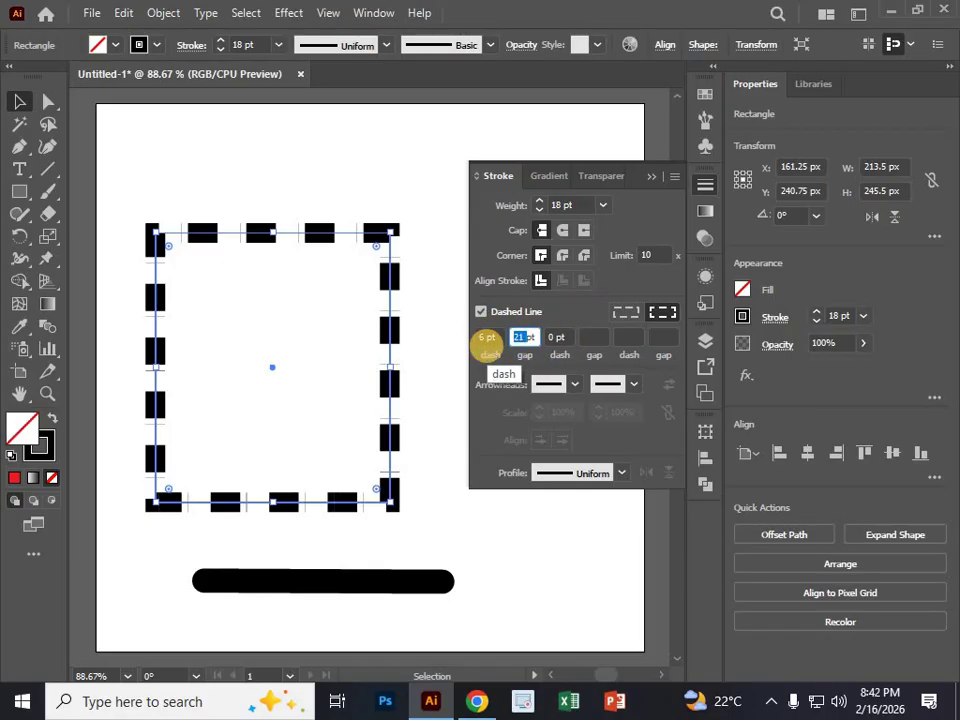
{"action": "left_click", "coordinate": [484, 337]}
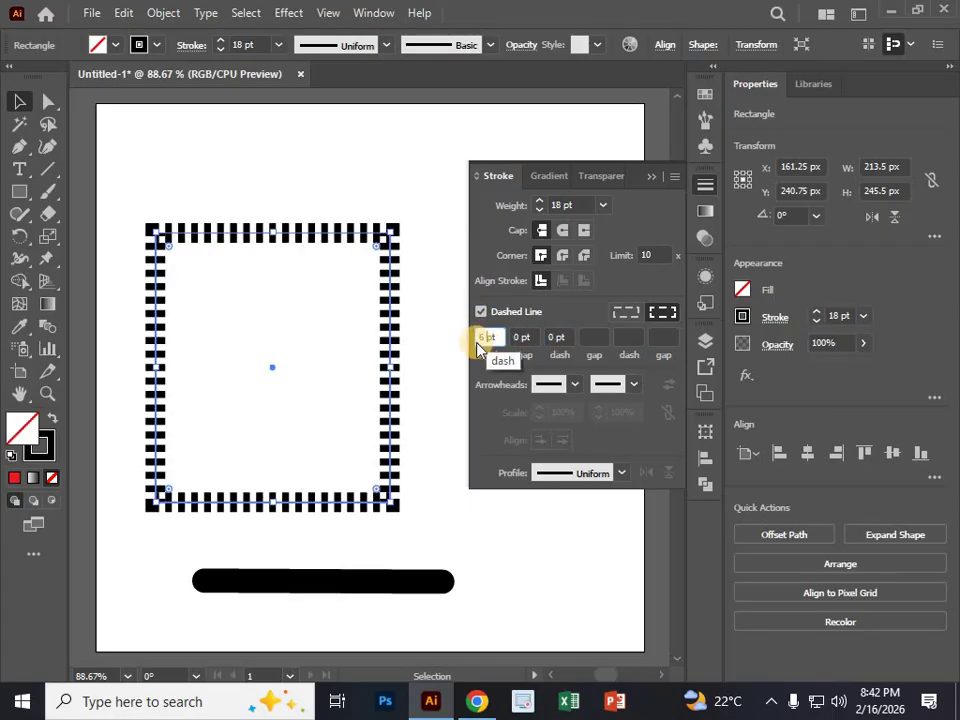
Step: Try first dash lengths up to 29 pt on the rectangle's stroke, finishing at 20 pt
{"action": "left_click_drag", "start_coordinate": [475, 343], "coordinate": [418, 300]}
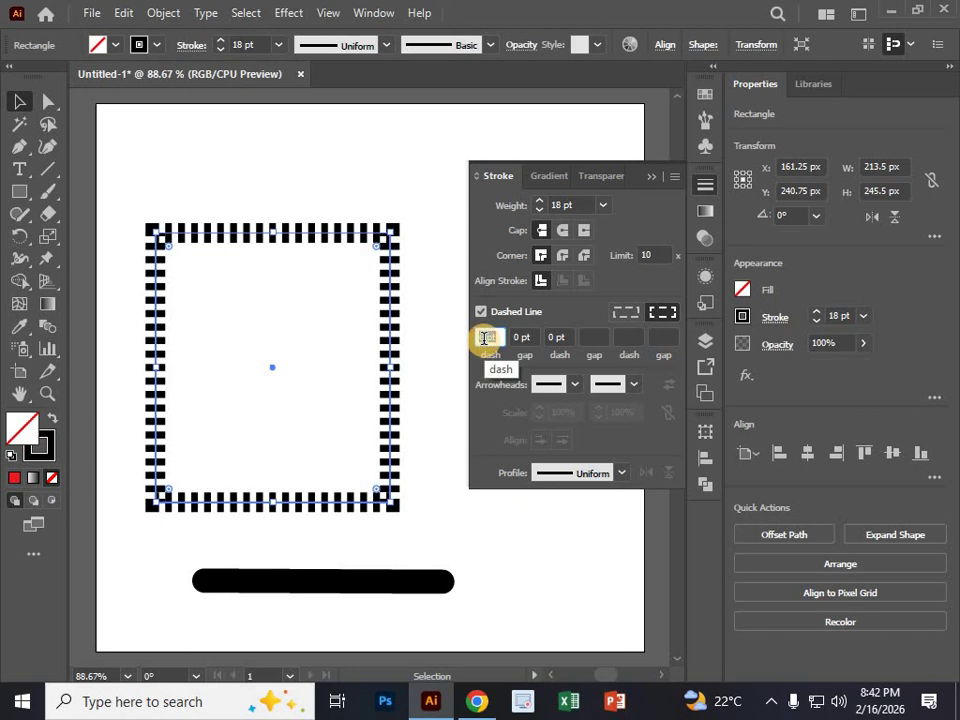
{"action": "scroll", "coordinate": [484, 338], "scroll_direction": "up", "scroll_amount": 15}
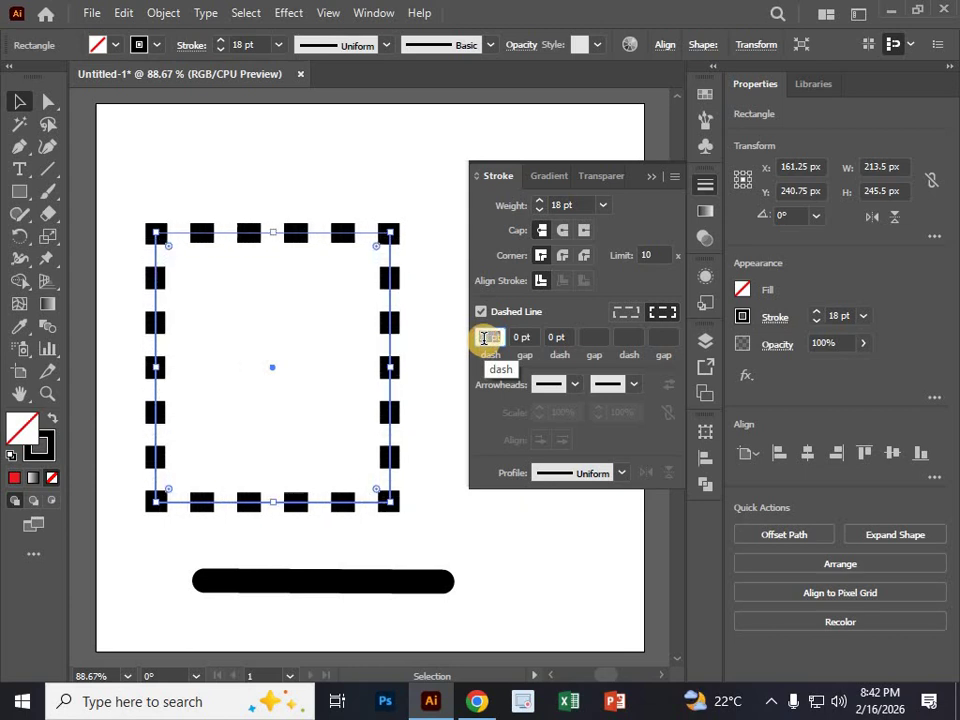
{"action": "key", "text": "Up"}
{"action": "key", "text": "Up"}
{"action": "key", "text": "Up"}
{"action": "key", "text": "Up"}
{"action": "key", "text": "Up"}
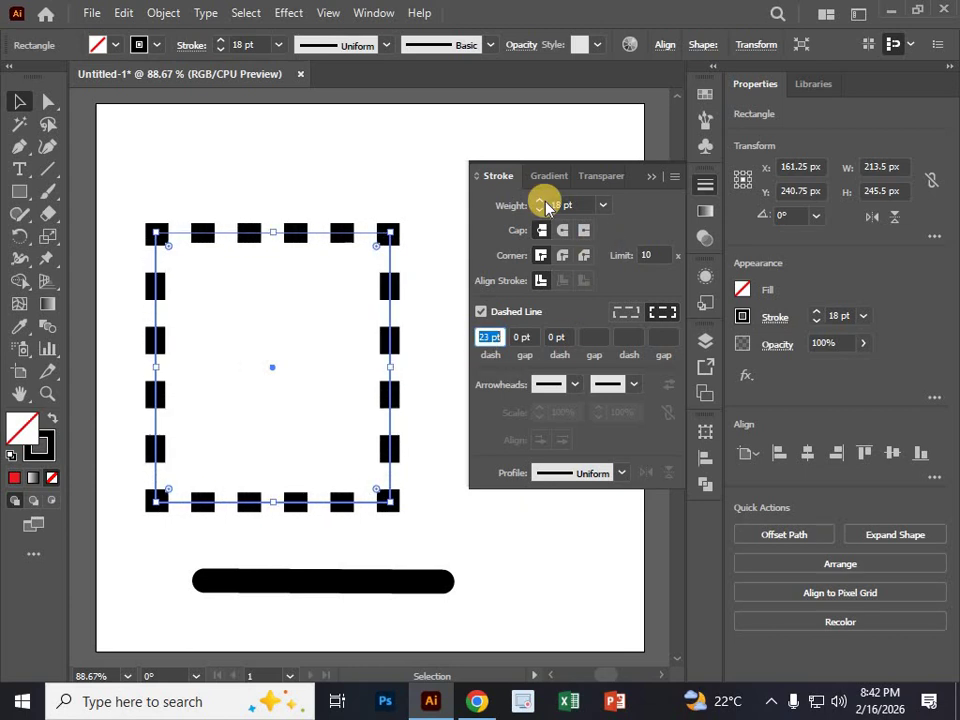
{"action": "key", "text": "Up"}
{"action": "key", "text": "Up"}
{"action": "key", "text": "Up"}
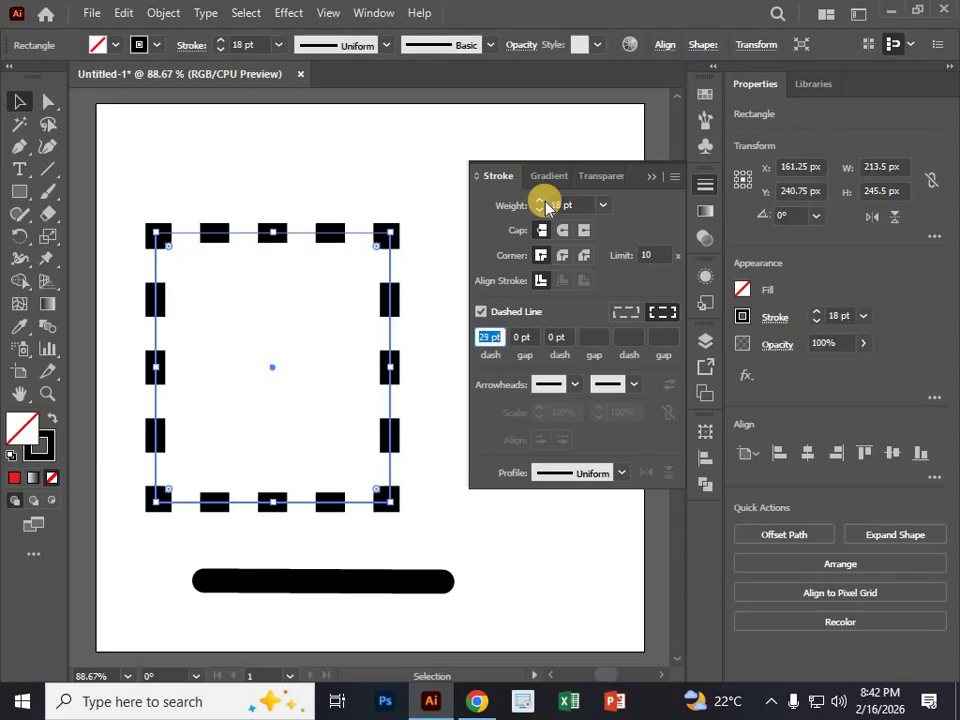
{"action": "key", "text": "Down"}
{"action": "key", "text": "Down"}
{"action": "key", "text": "Down"}
{"action": "key", "text": "Down"}
{"action": "key", "text": "Down"}
{"action": "key", "text": "Down"}
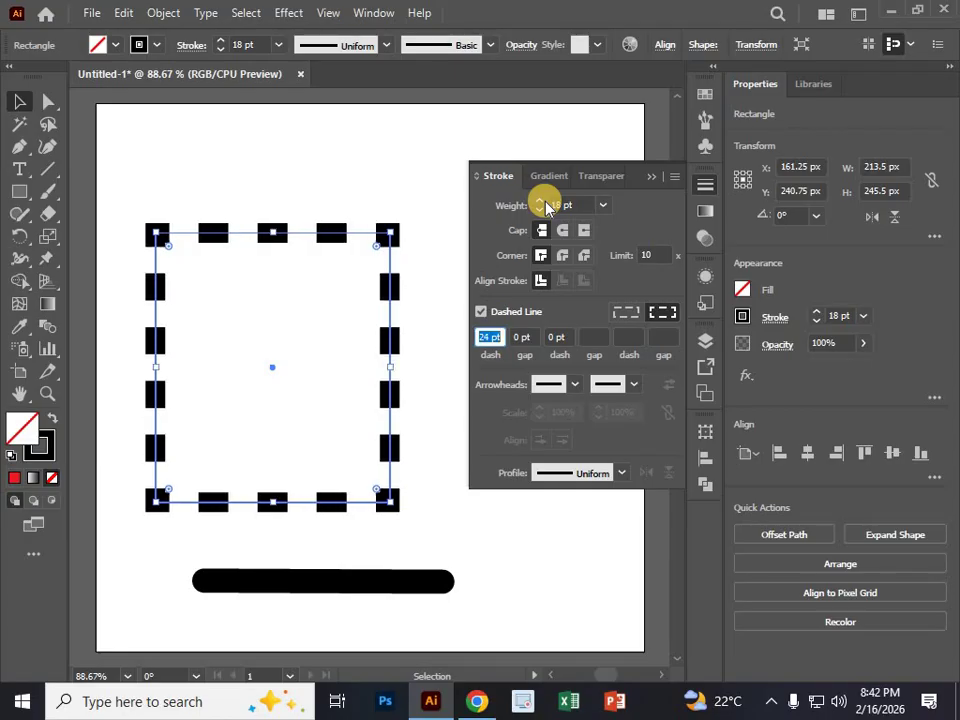
{"action": "key", "text": "Down"}
{"action": "key", "text": "Down"}
{"action": "key", "text": "Down"}
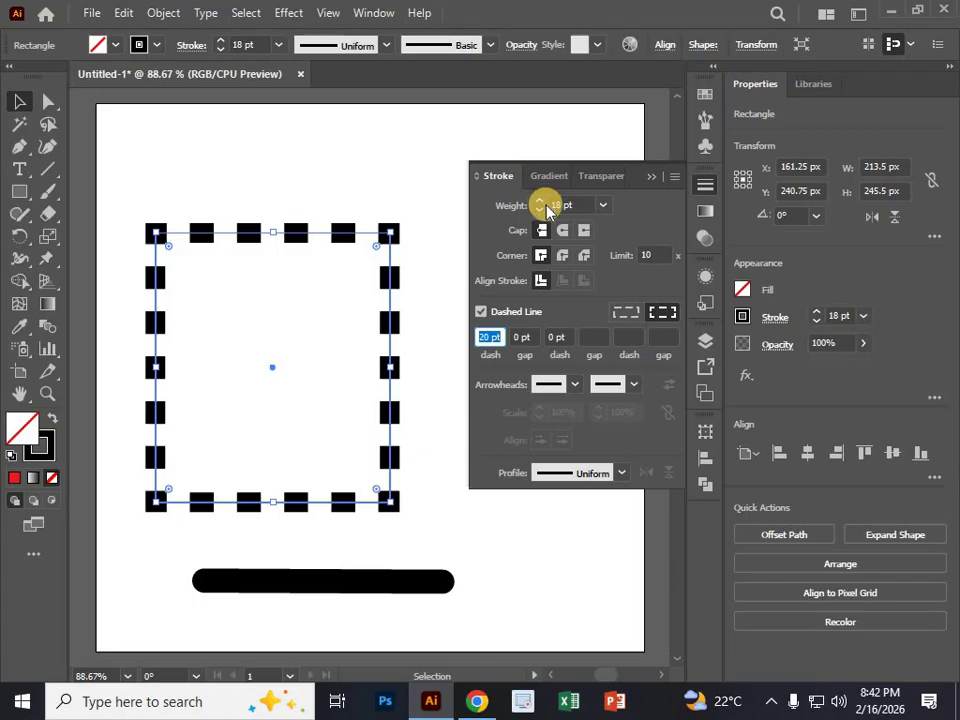
{"action": "key", "text": "Return"}
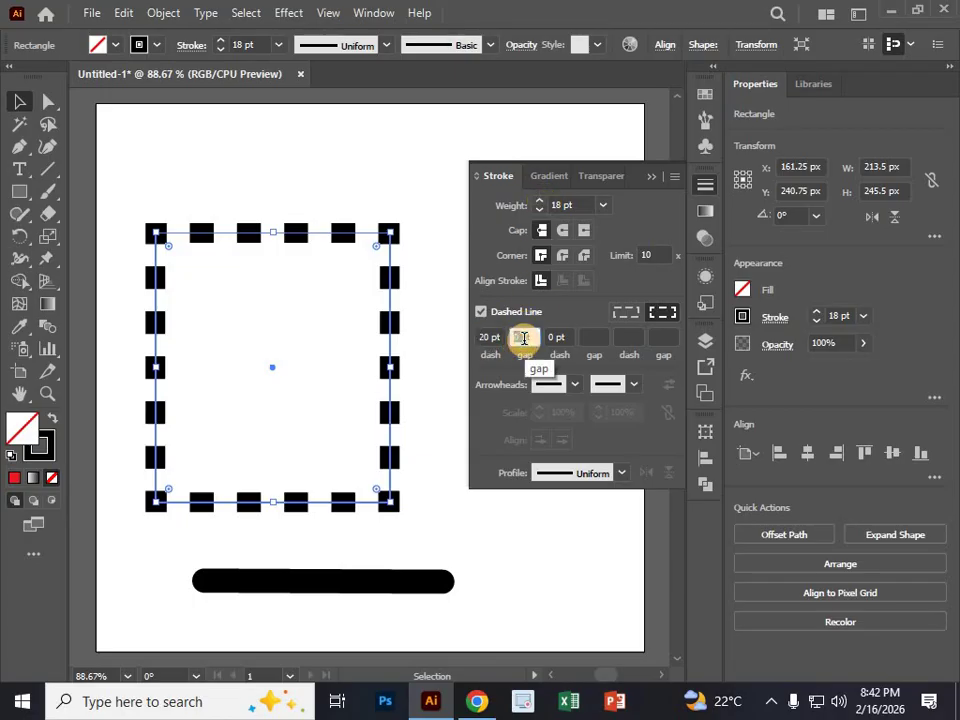
Step: Try larger and smaller first gap values on the rectangle's dashed stroke, finishing at 22 pt
{"action": "left_click", "coordinate": [523, 338]}
{"action": "key", "text": "Up"}
{"action": "key", "text": "Up"}
{"action": "key", "text": "Up"}
{"action": "key", "text": "Up"}
{"action": "key", "text": "Up"}
{"action": "key", "text": "Up"}
{"action": "key", "text": "Up"}
{"action": "key", "text": "Up"}
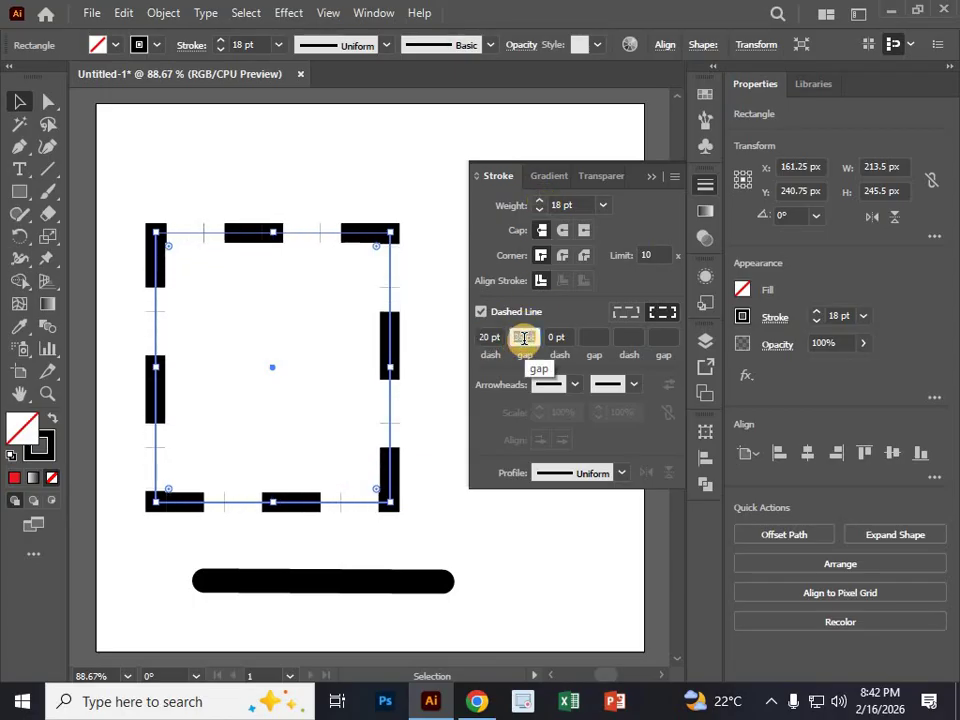
{"action": "key", "text": "Down"}
{"action": "key", "text": "Down"}
{"action": "key", "text": "Down"}
{"action": "key", "text": "Down"}
{"action": "key", "text": "Down"}
{"action": "key", "text": "Down"}
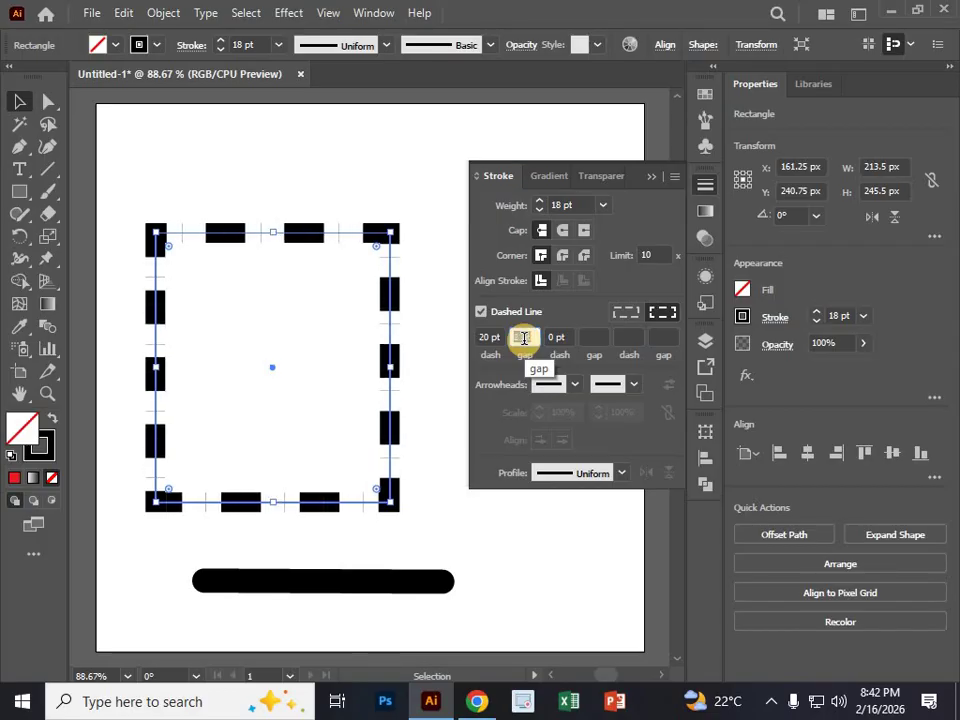
{"action": "type", "text": "22"}
{"action": "key", "text": "Return"}
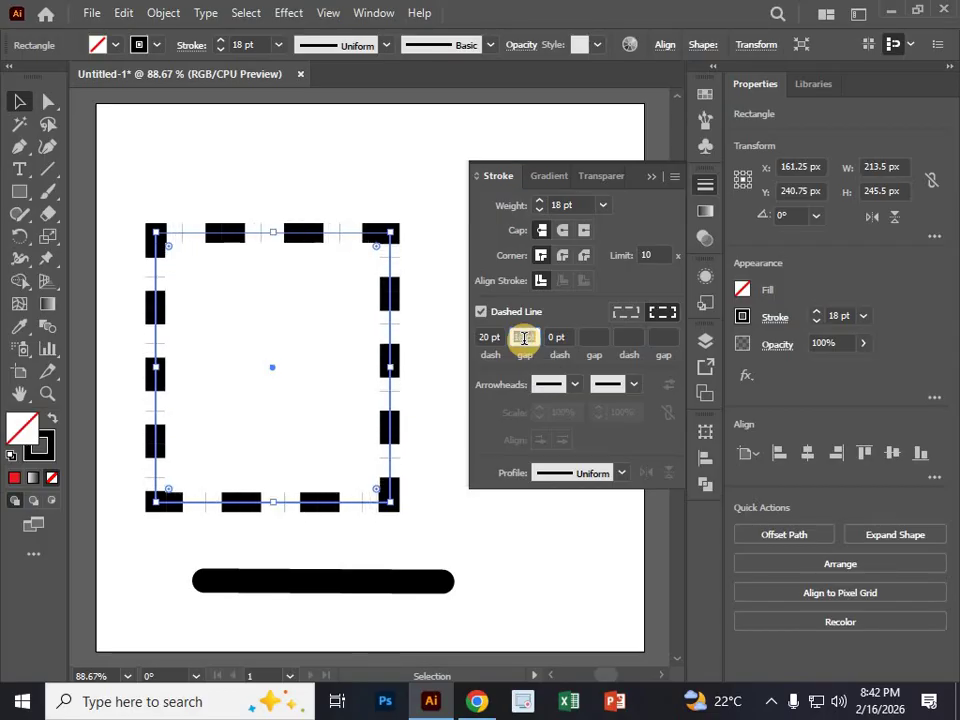
Step: Set the second dash length of the rectangle's stroke to 23 pt
{"action": "left_click", "coordinate": [551, 335]}
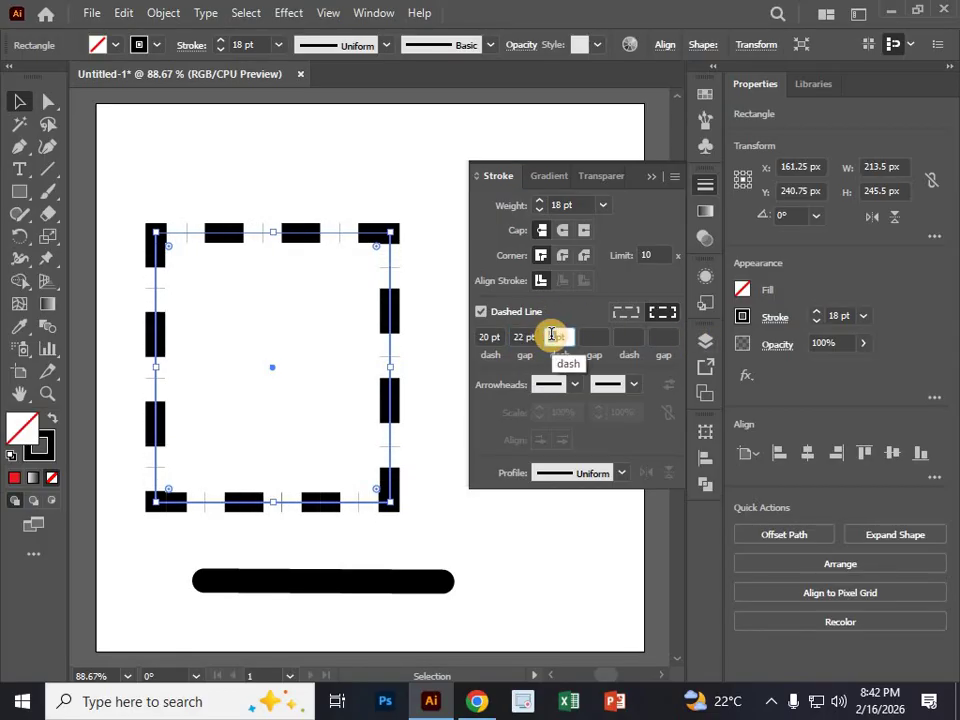
{"action": "key", "text": "Up"}
{"action": "key", "text": "Up"}
{"action": "key", "text": "Up"}
{"action": "key", "text": "Up"}
{"action": "key", "text": "Up"}
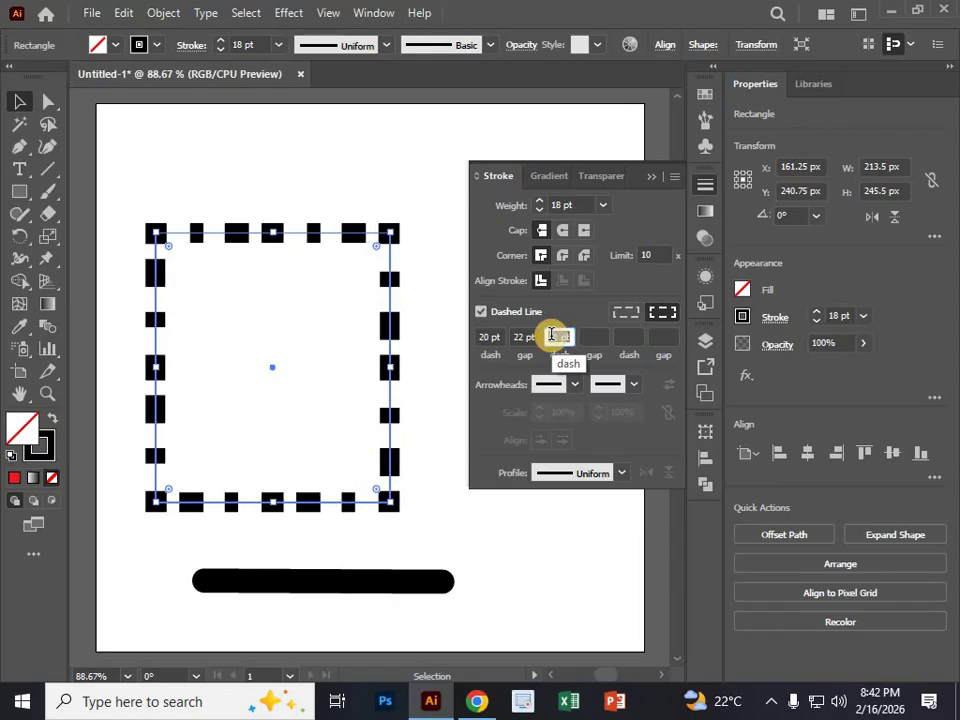
{"action": "key", "text": "Up"}
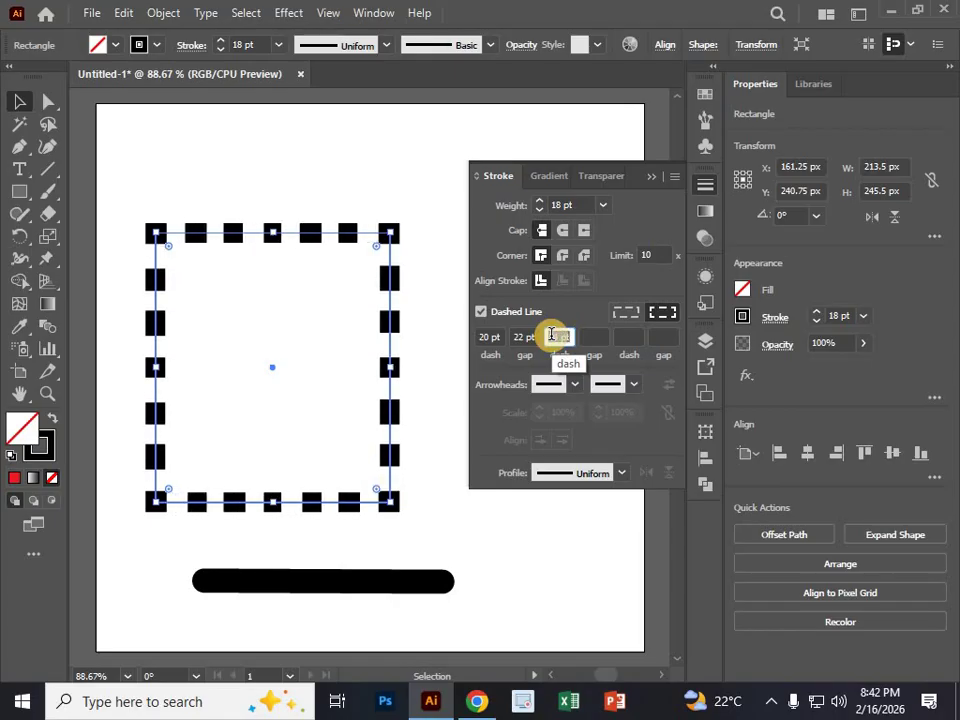
Step: Try second gap values up to 45 pt on the rectangle's stroke, and turn the dashed line off
{"action": "left_click", "coordinate": [600, 335]}
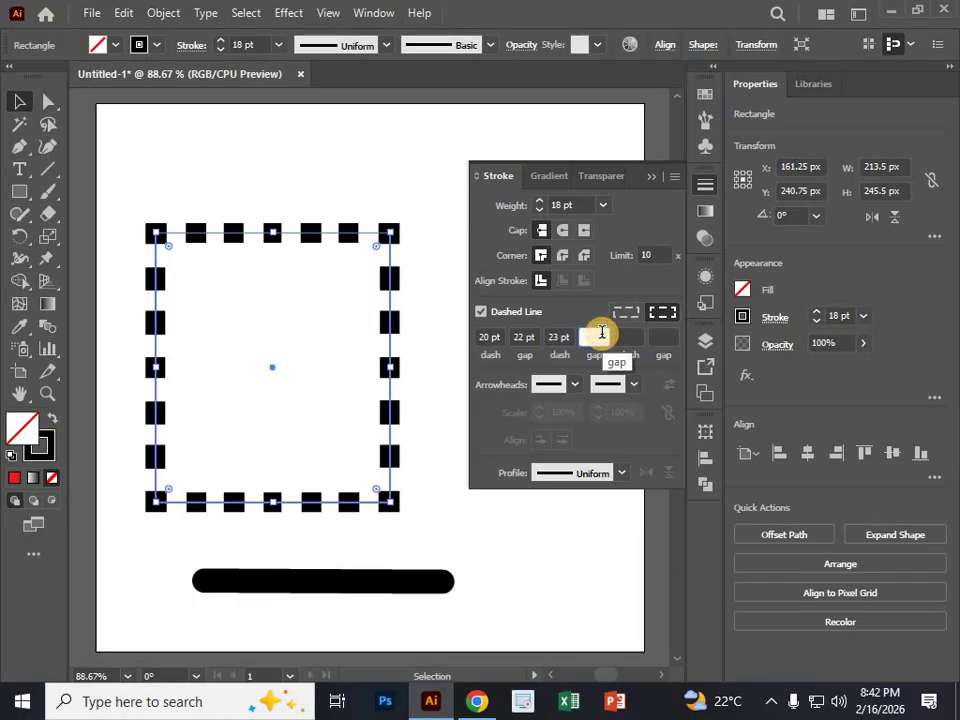
{"action": "key", "text": "Up"}
{"action": "key", "text": "Up"}
{"action": "key", "text": "Up"}
{"action": "key", "text": "Up"}
{"action": "key", "text": "Up"}
{"action": "key", "text": "Up"}
{"action": "key", "text": "Up"}
{"action": "key", "text": "Up"}
{"action": "key", "text": "Up"}
{"action": "key", "text": "Up"}
{"action": "key", "text": "Up"}
{"action": "key", "text": "Up"}
{"action": "key", "text": "Up"}
{"action": "key", "text": "Up"}
{"action": "key", "text": "Up"}
{"action": "key", "text": "Up"}
{"action": "key", "text": "Up"}
{"action": "key", "text": "Up"}
{"action": "key", "text": "Up"}
{"action": "key", "text": "Up"}
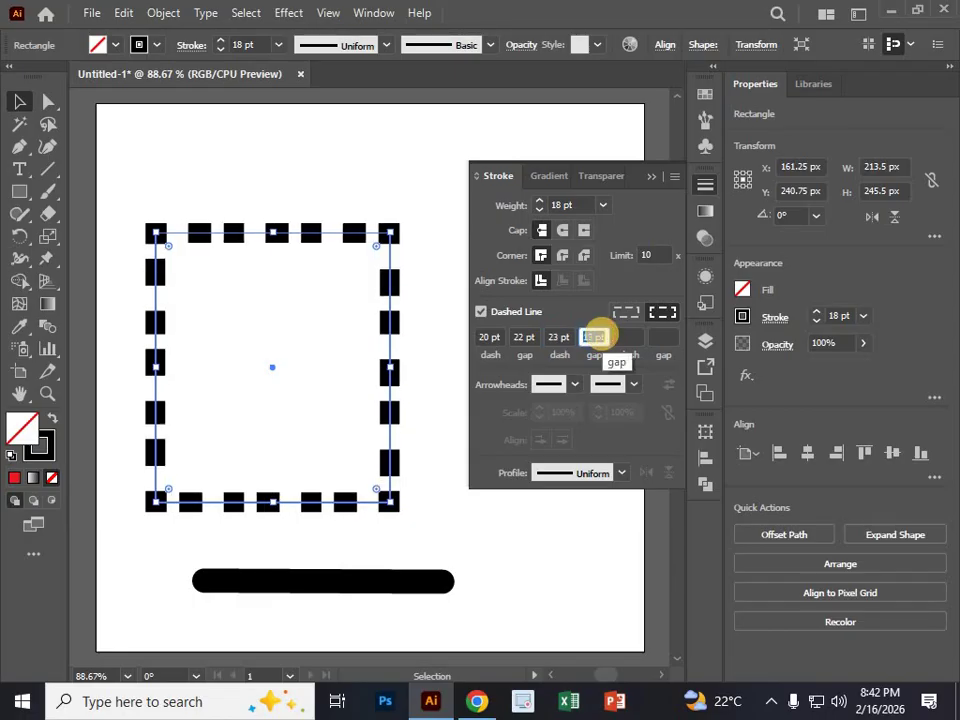
{"action": "key", "text": "Up"}
{"action": "key", "text": "Up"}
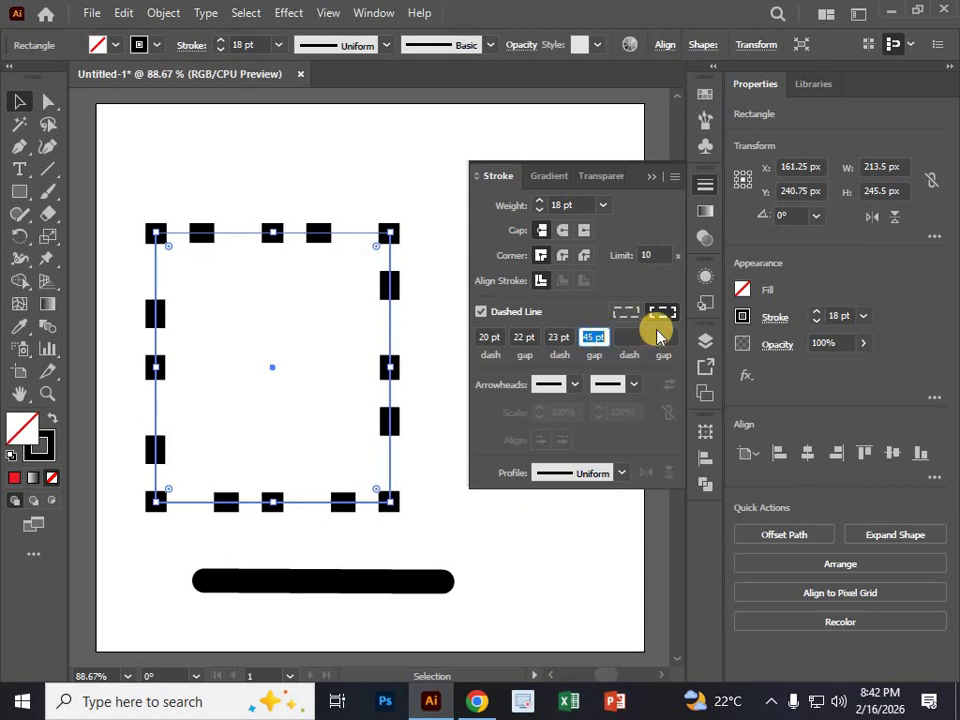
{"action": "left_click", "coordinate": [481, 313]}
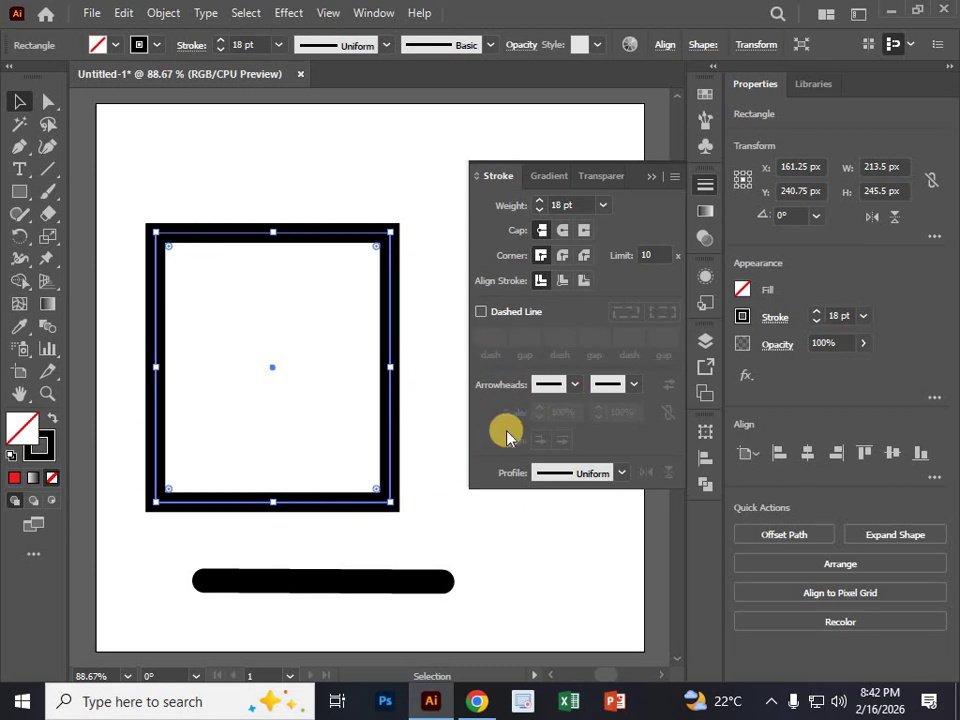
Step: Apply the Arrow 1 arrowhead to the start of the line below the rectangle, with its tip placed at the path end
{"action": "left_click", "coordinate": [332, 579]}
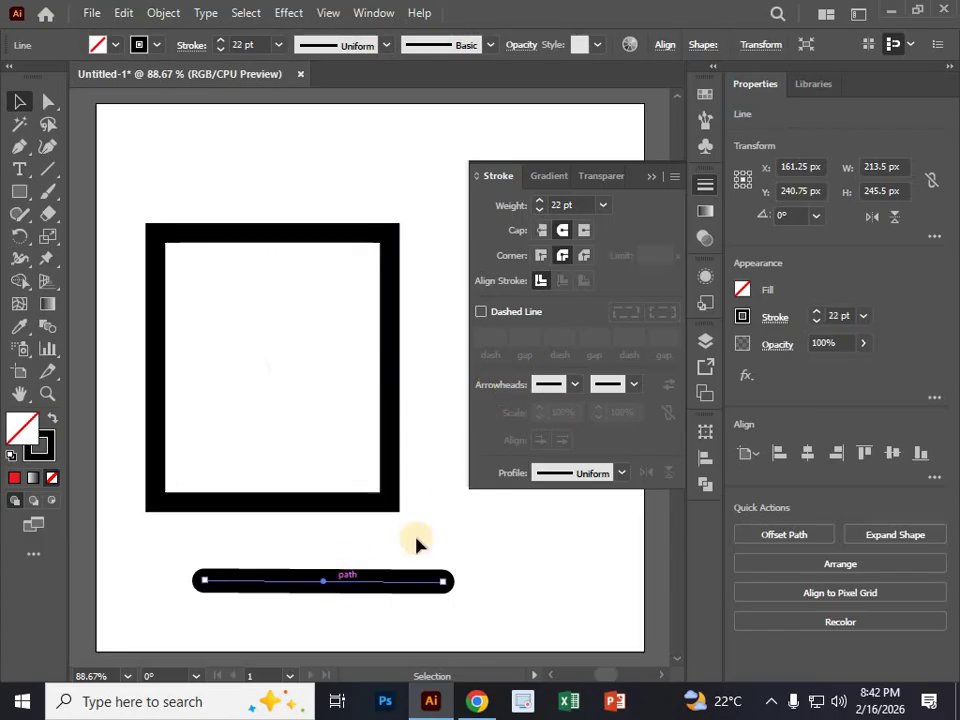
{"action": "left_click", "coordinate": [574, 385]}
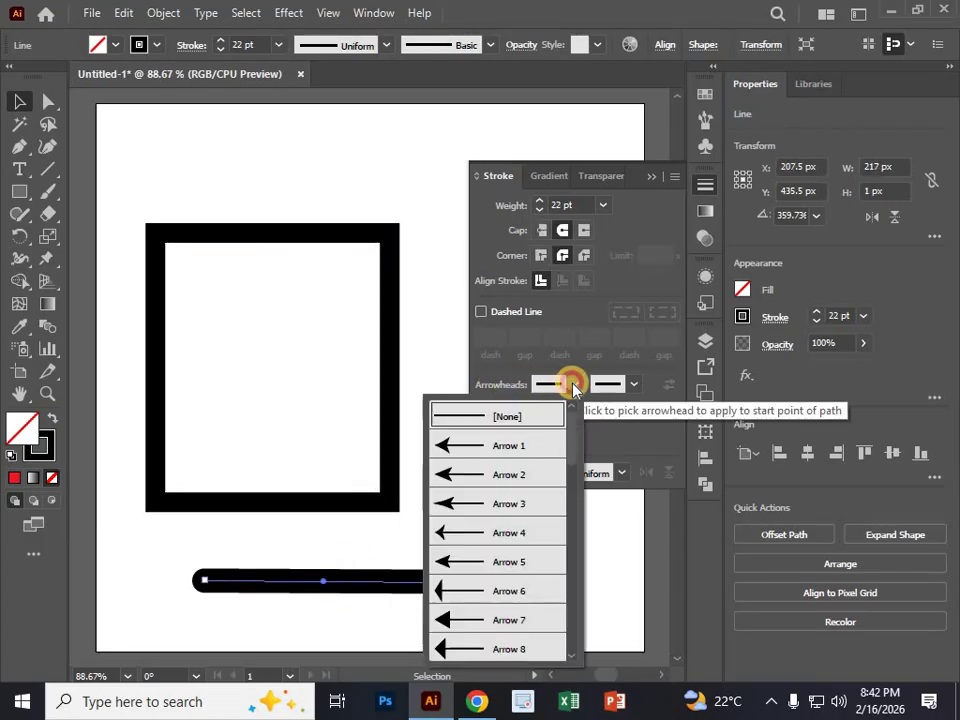
{"action": "scroll", "coordinate": [560, 477], "scroll_direction": "down", "scroll_amount": 1}
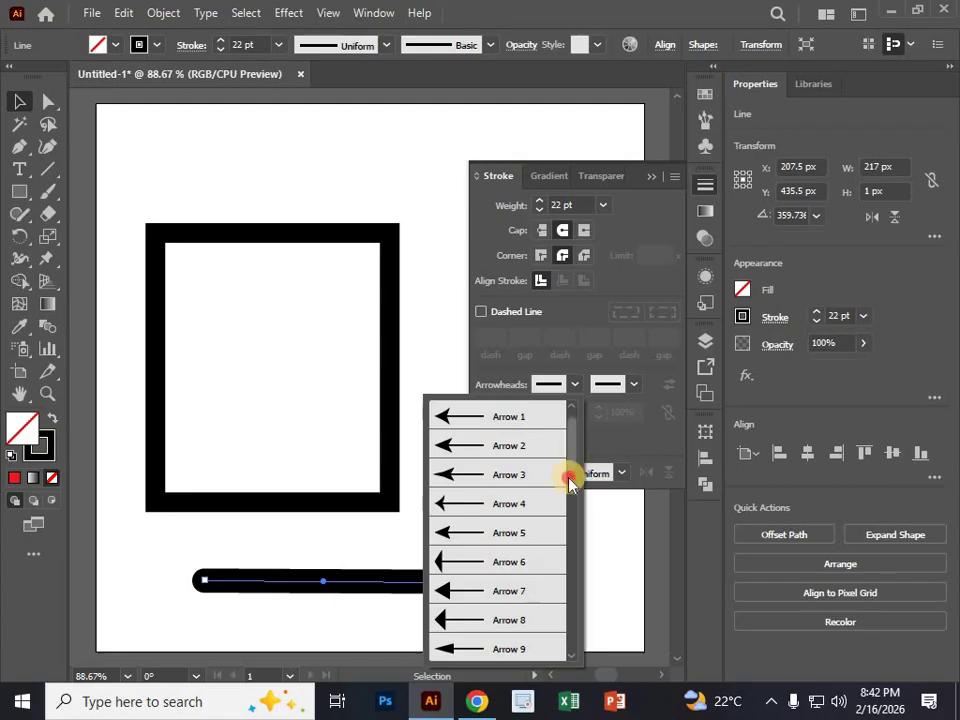
{"action": "scroll", "coordinate": [570, 481], "scroll_direction": "down", "scroll_amount": 5}
{"action": "scroll", "coordinate": [564, 523], "scroll_direction": "up", "scroll_amount": 5}
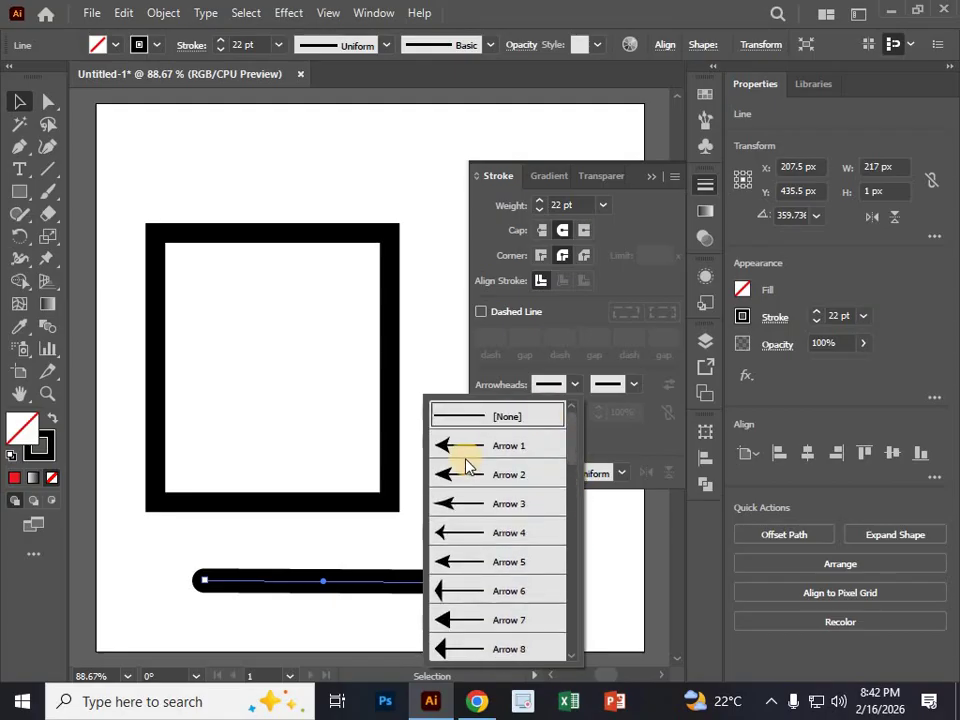
{"action": "left_click", "coordinate": [455, 446]}
{"action": "left_click", "coordinate": [561, 441]}
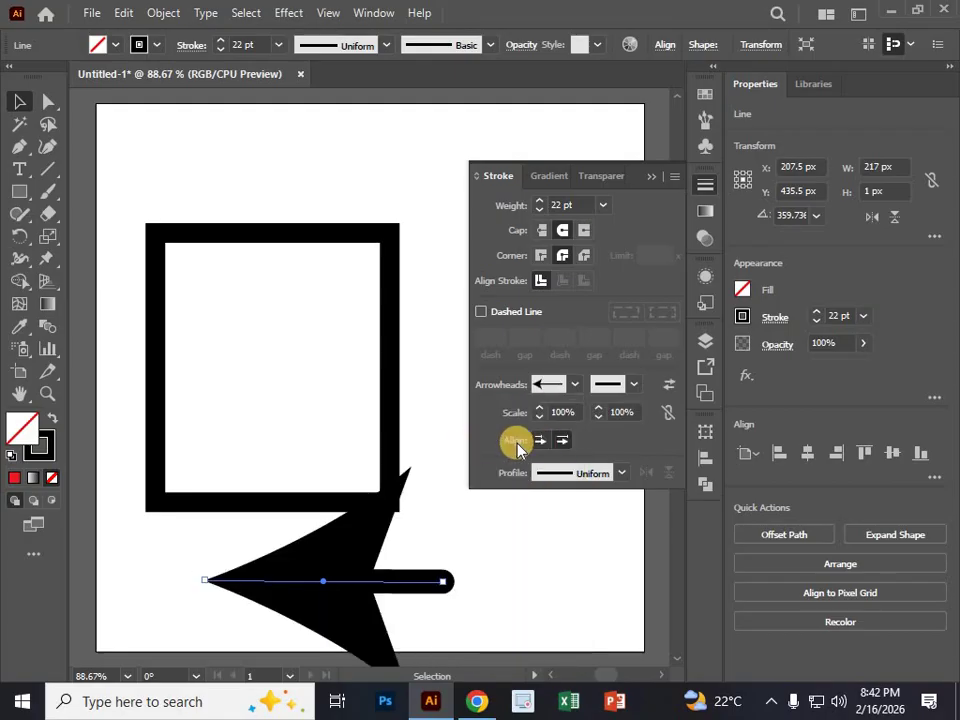
Step: Delete the rectangle and move the arrow line up about 174 px and left about 23 px
{"action": "left_click", "coordinate": [290, 200]}
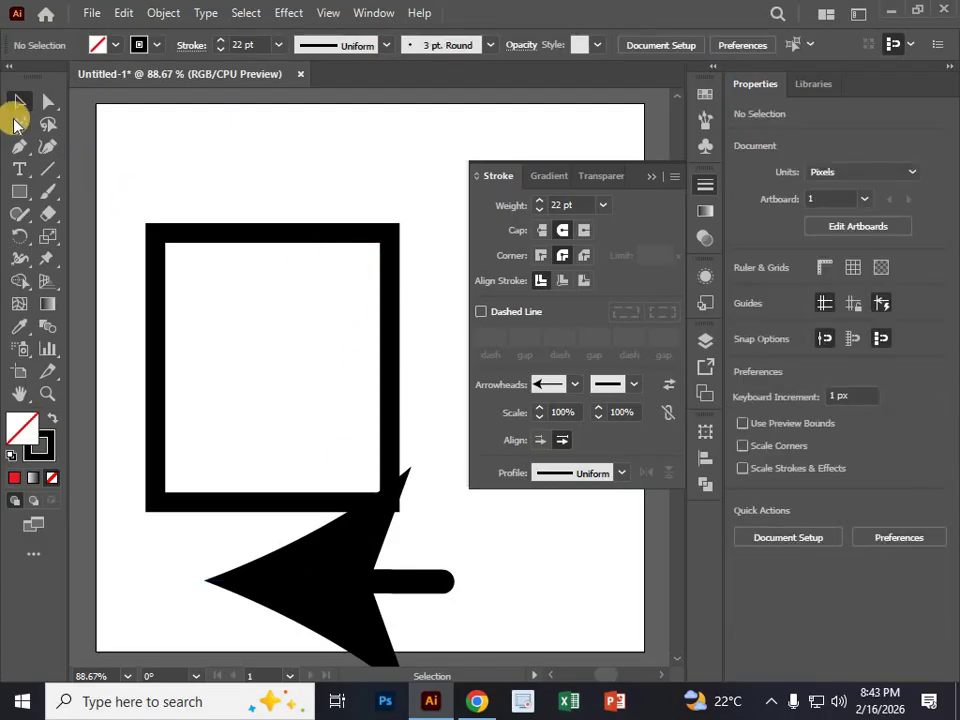
{"action": "left_click", "coordinate": [213, 233]}
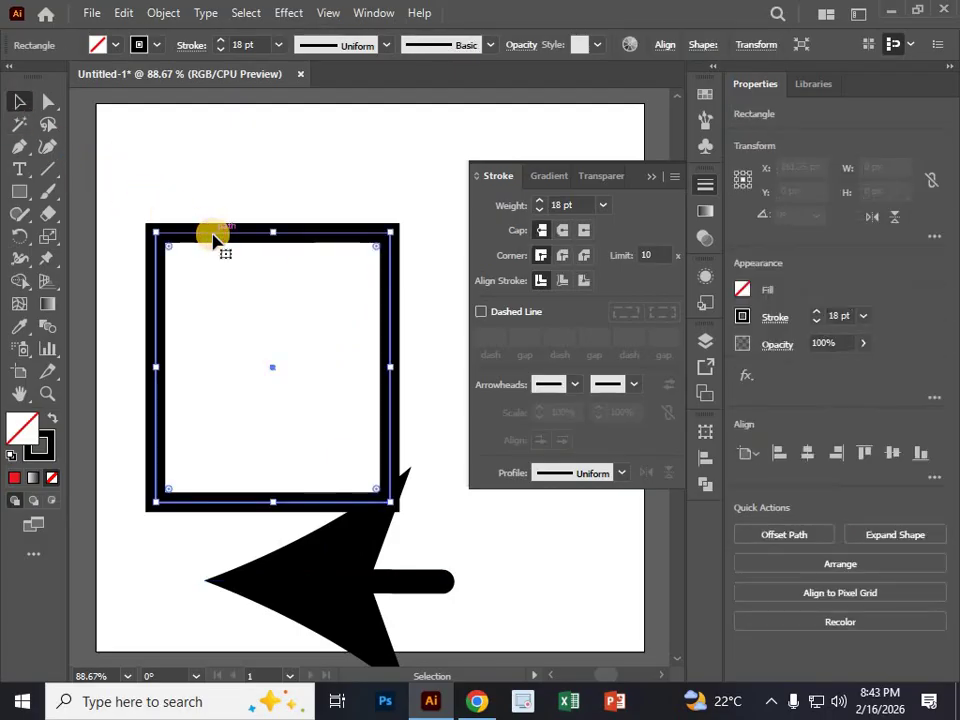
{"action": "key", "text": "Delete"}
{"action": "left_click_drag", "start_coordinate": [313, 550], "coordinate": [372, 408]}
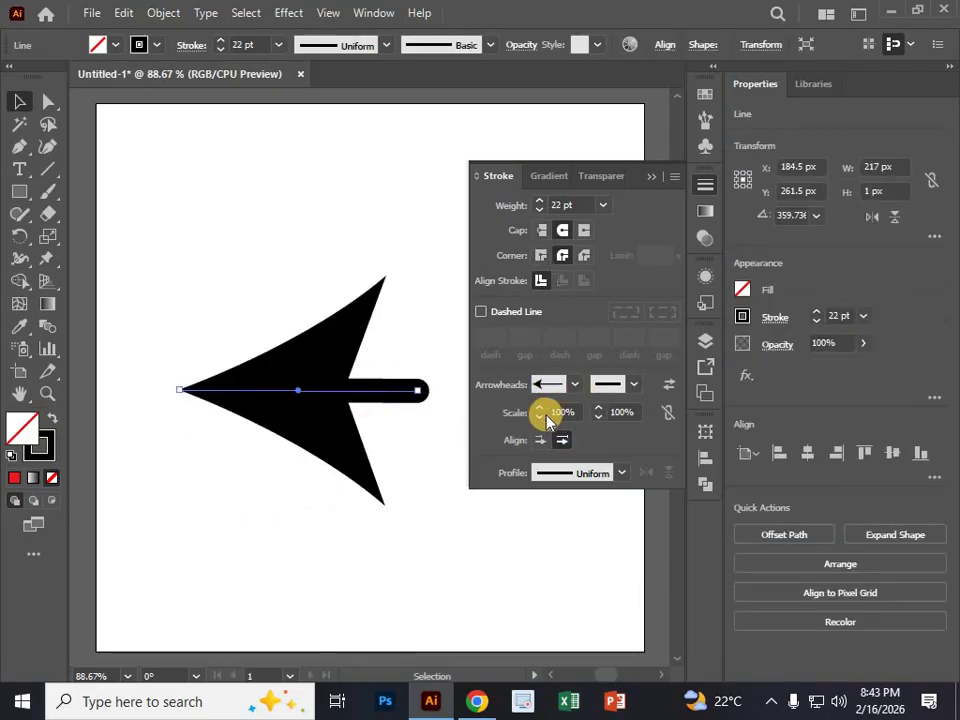
Step: Scale the line's start arrowhead to 37% and set the stroke weight to 3 pt
{"action": "left_click", "coordinate": [540, 418]}
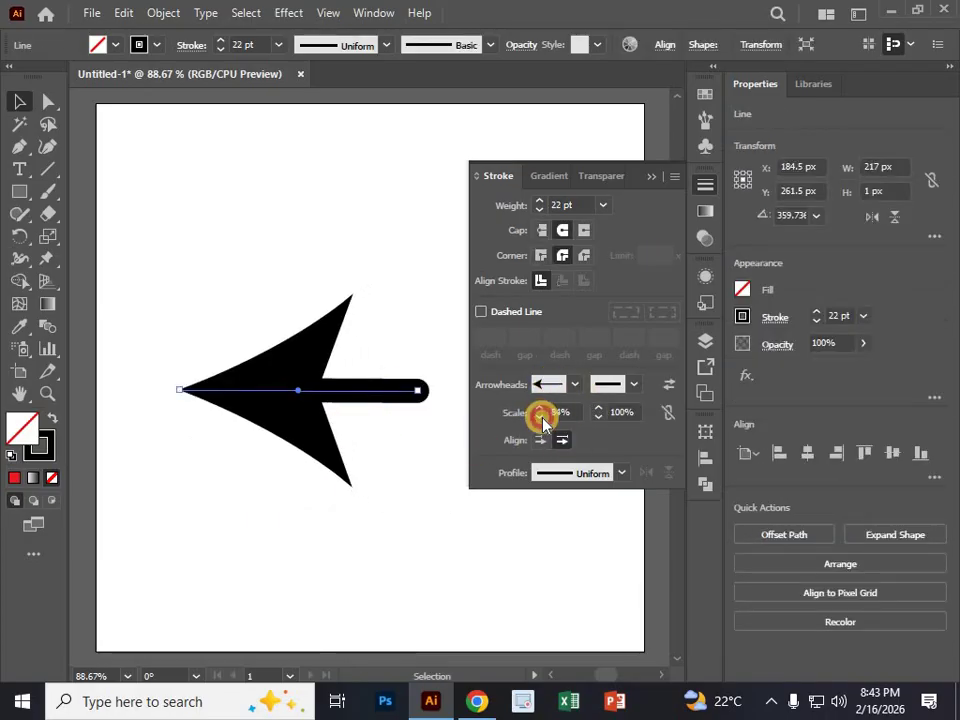
{"action": "left_click_drag", "start_coordinate": [541, 420], "coordinate": [541, 420]}
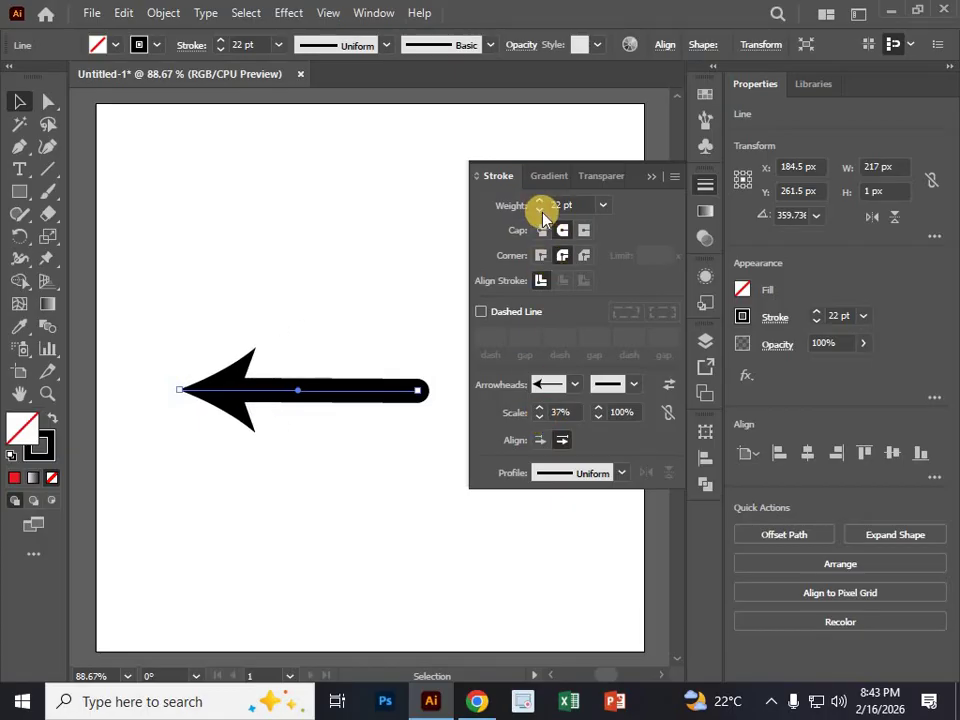
{"action": "left_click_drag", "start_coordinate": [539, 211], "coordinate": [537, 208]}
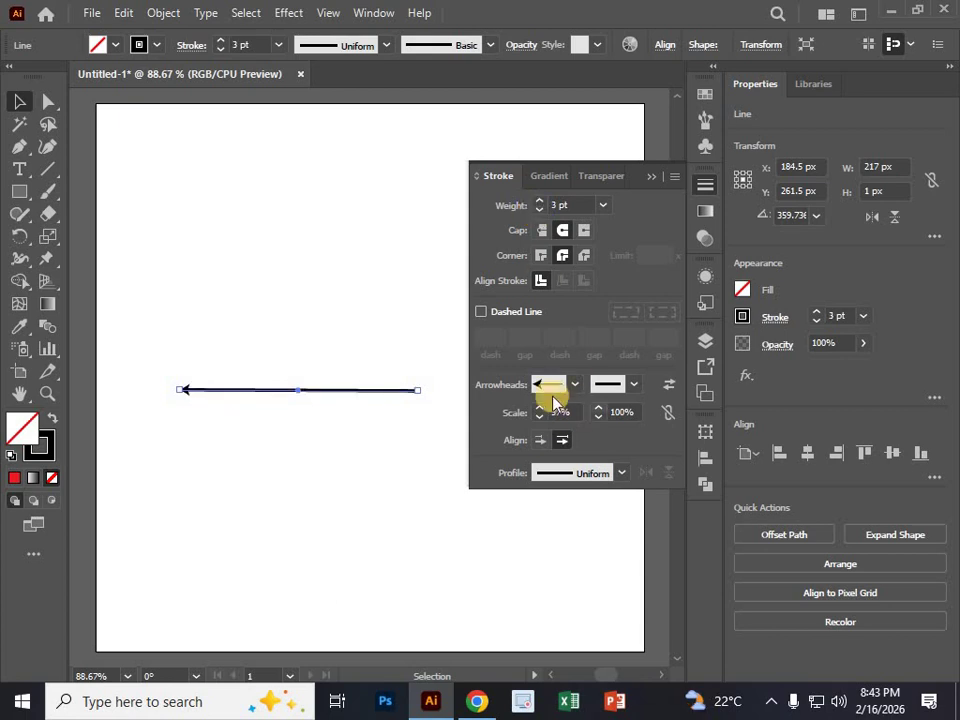
Step: Set the start arrowhead's scale to 76% and the line's stroke weight to 7 pt
{"action": "left_click", "coordinate": [538, 406]}
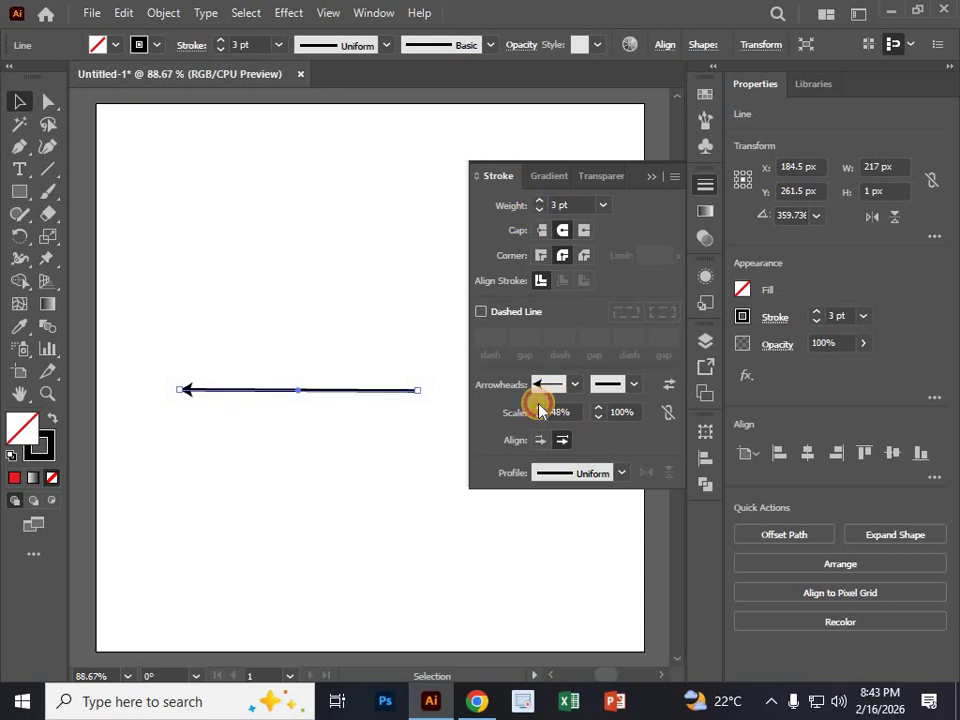
{"action": "left_click_drag", "start_coordinate": [539, 405], "coordinate": [538, 406]}
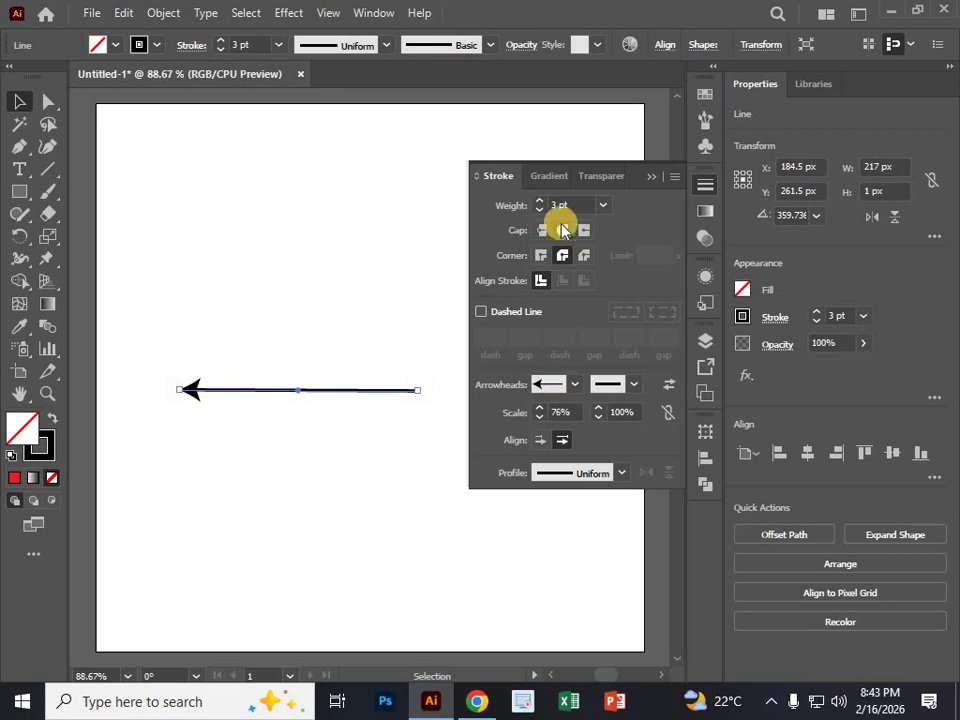
{"action": "left_click_drag", "start_coordinate": [540, 204], "coordinate": [540, 204]}
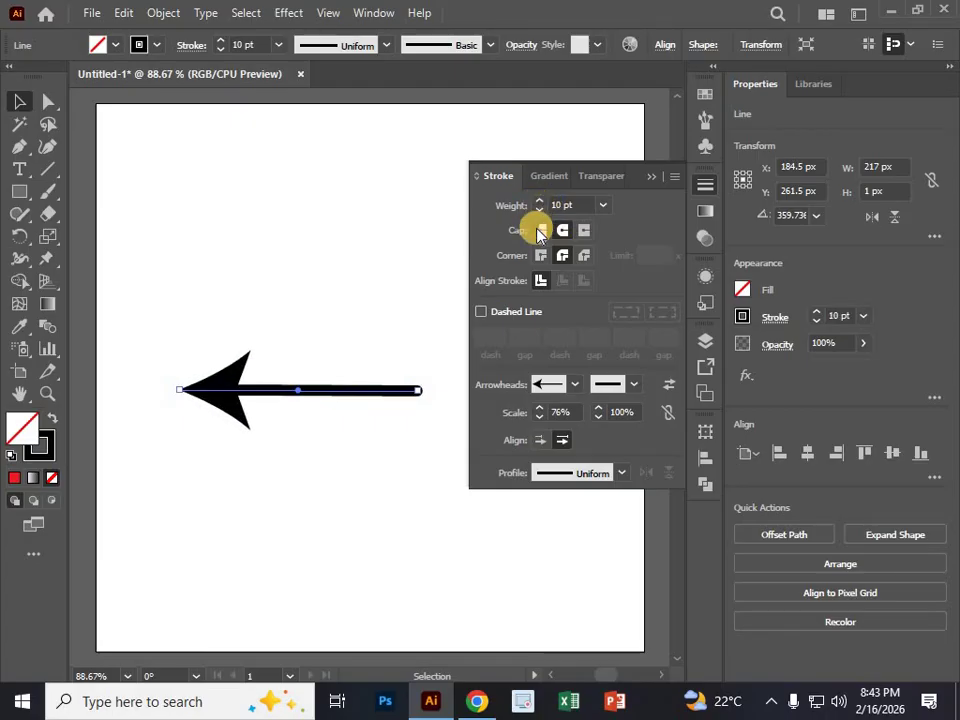
{"action": "left_click", "coordinate": [540, 214]}
{"action": "left_click", "coordinate": [540, 212]}
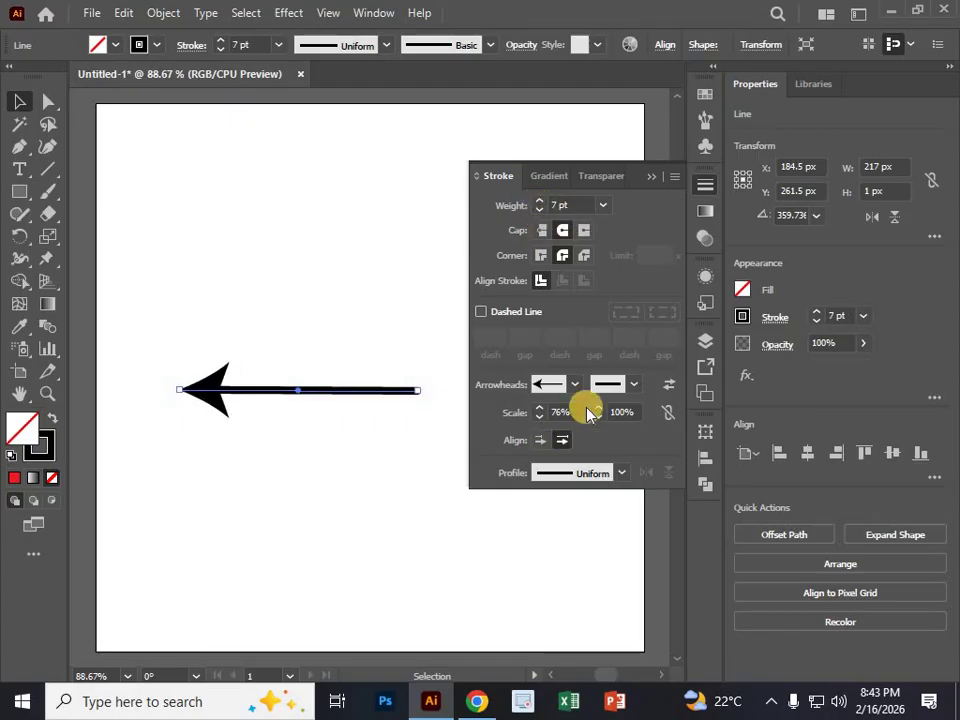
Step: Apply the Arrow 8 arrowhead to the end of the line and set its scale to 64%
{"action": "left_click", "coordinate": [634, 386]}
{"action": "left_click_drag", "start_coordinate": [632, 460], "coordinate": [630, 512]}
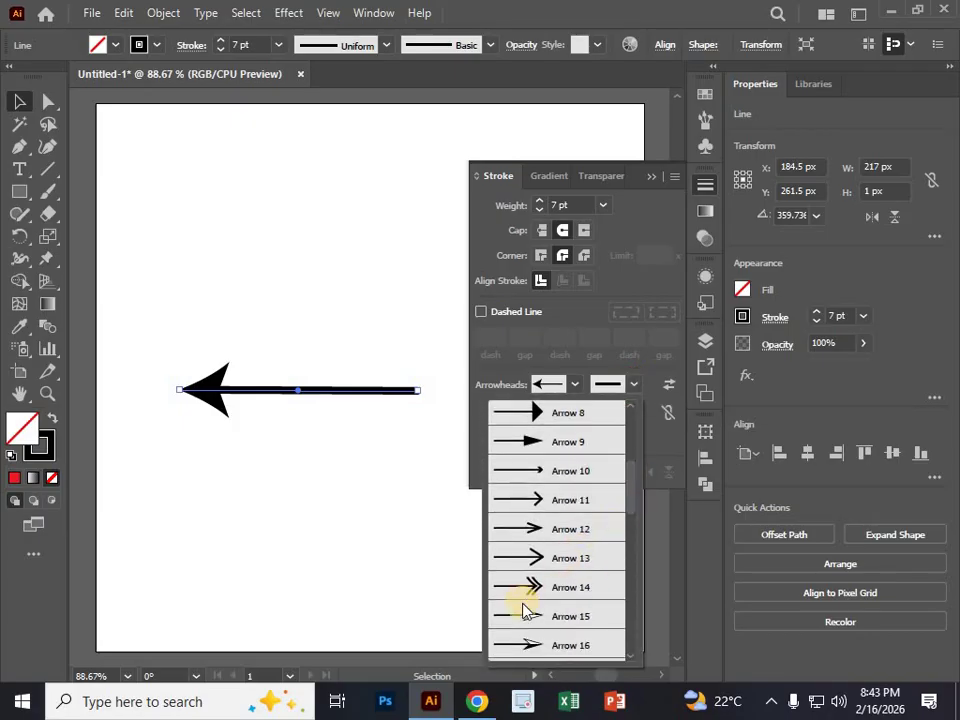
{"action": "left_click", "coordinate": [533, 416]}
{"action": "left_click", "coordinate": [598, 418]}
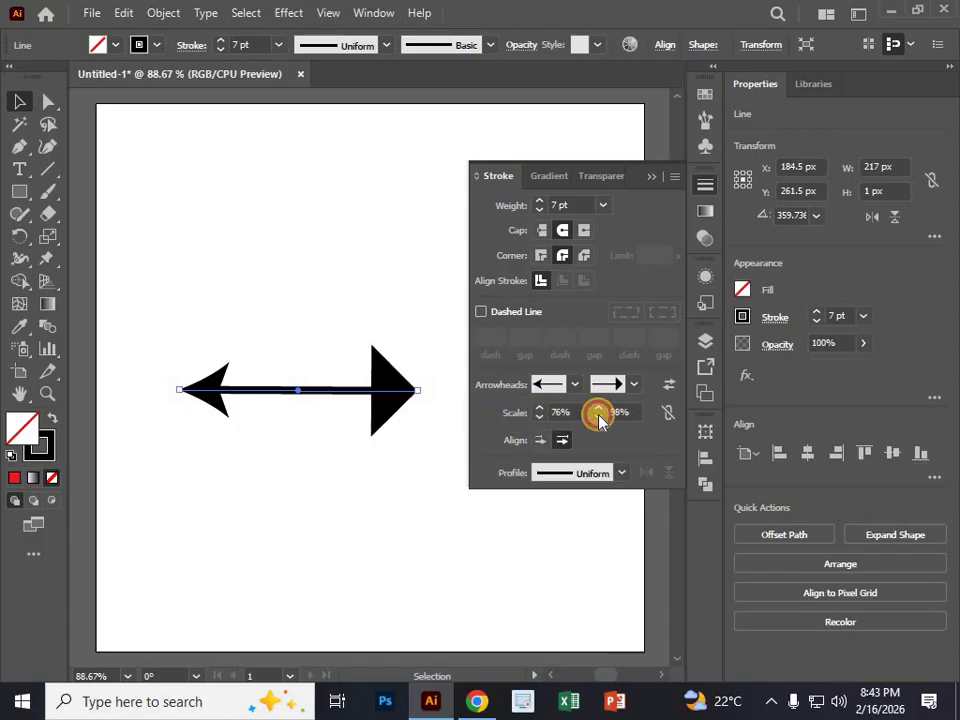
{"action": "left_click", "coordinate": [598, 418]}
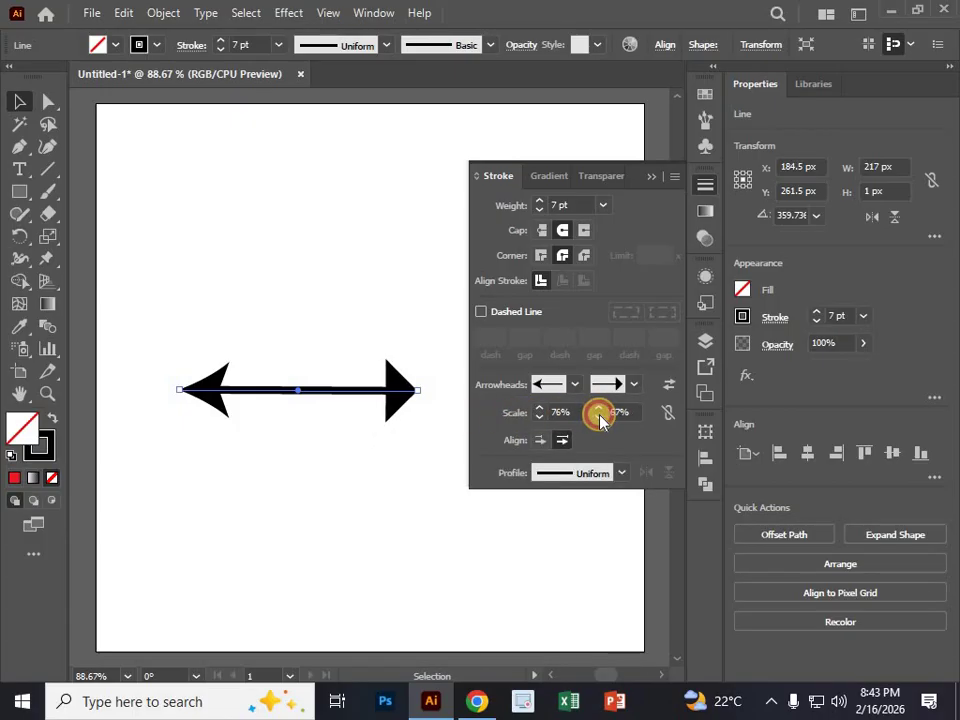
{"action": "left_click", "coordinate": [598, 418]}
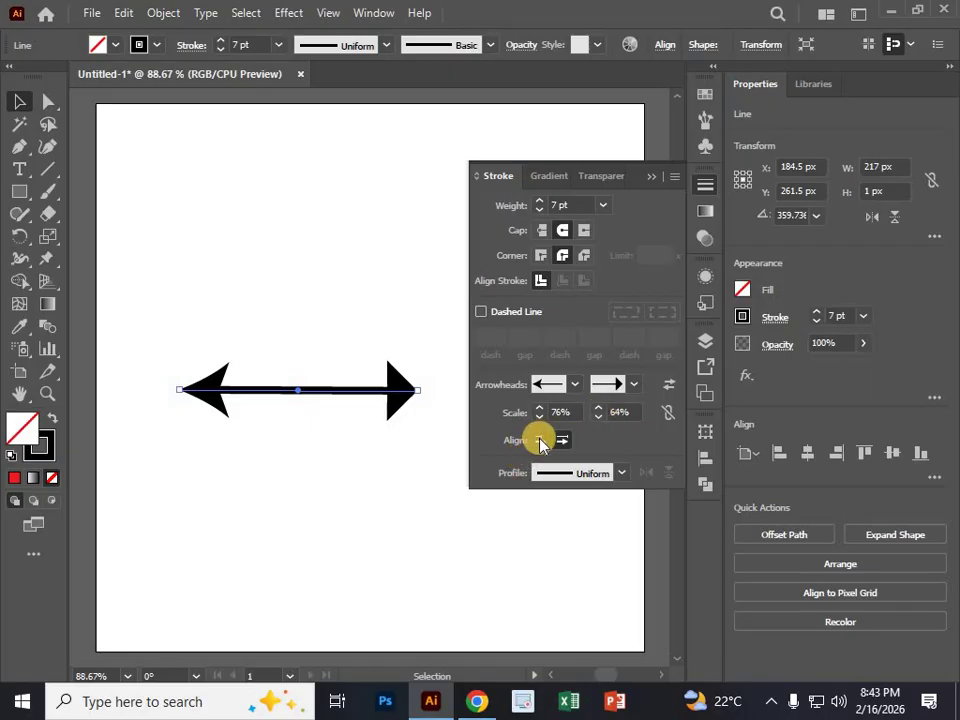
Step: Compare both arrowhead alignments on the line, finishing with the tips extended beyond the path ends
{"action": "left_click", "coordinate": [540, 440]}
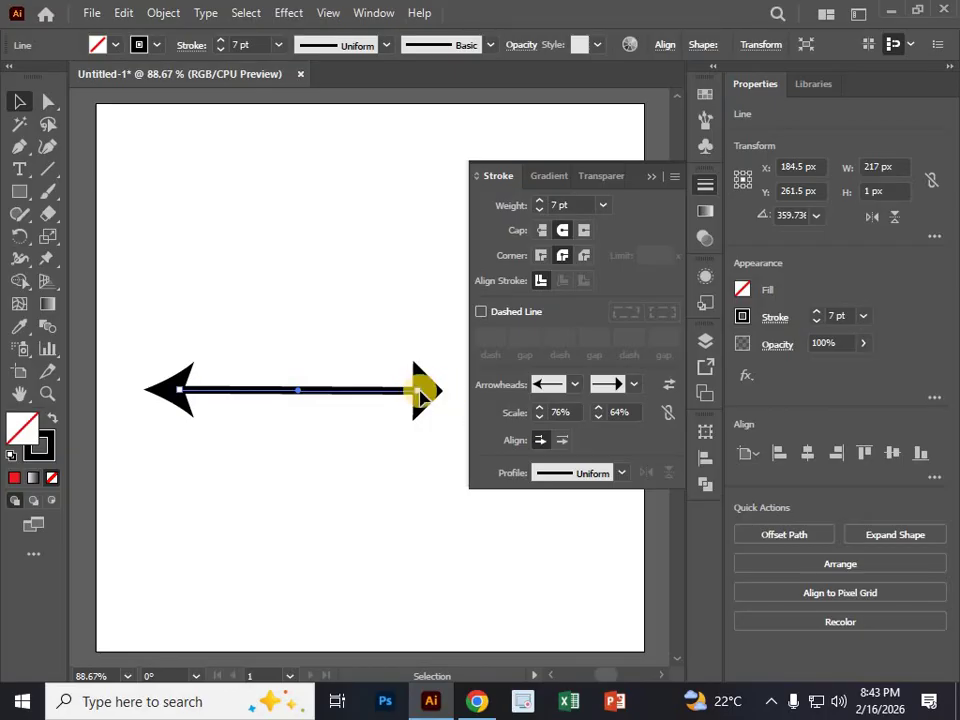
{"action": "left_click", "coordinate": [562, 440]}
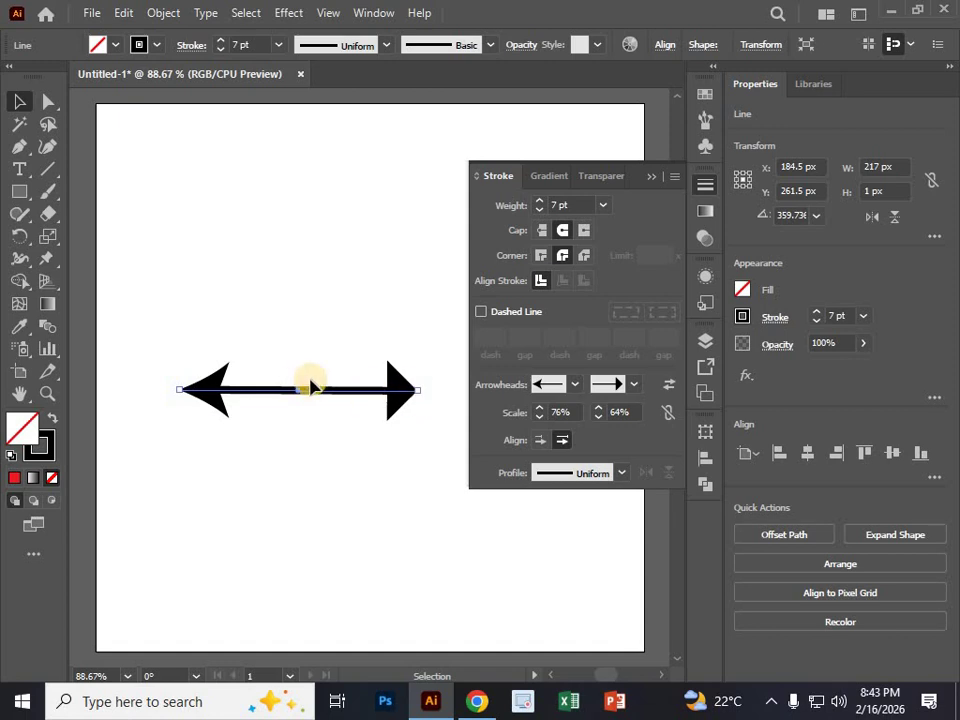
{"action": "left_click", "coordinate": [539, 440]}
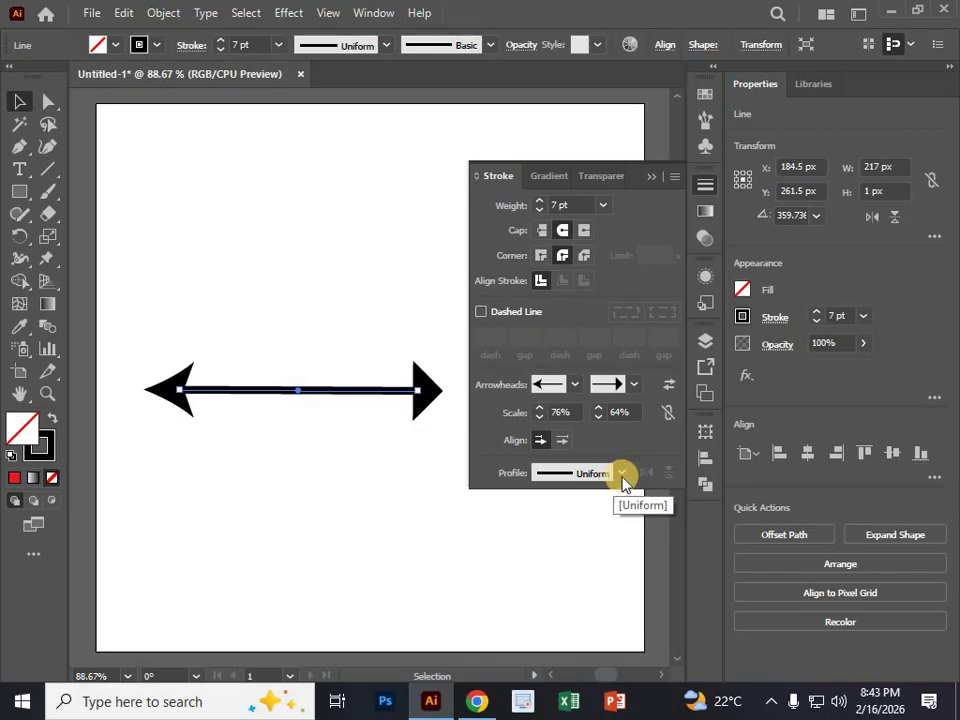
Step: Remove the start arrowhead, try Arrow 10 at the end of the line, and remove the end arrowhead too
{"action": "left_click", "coordinate": [575, 390]}
{"action": "left_click_drag", "start_coordinate": [570, 425], "coordinate": [561, 381]}
{"action": "left_click", "coordinate": [482, 416]}
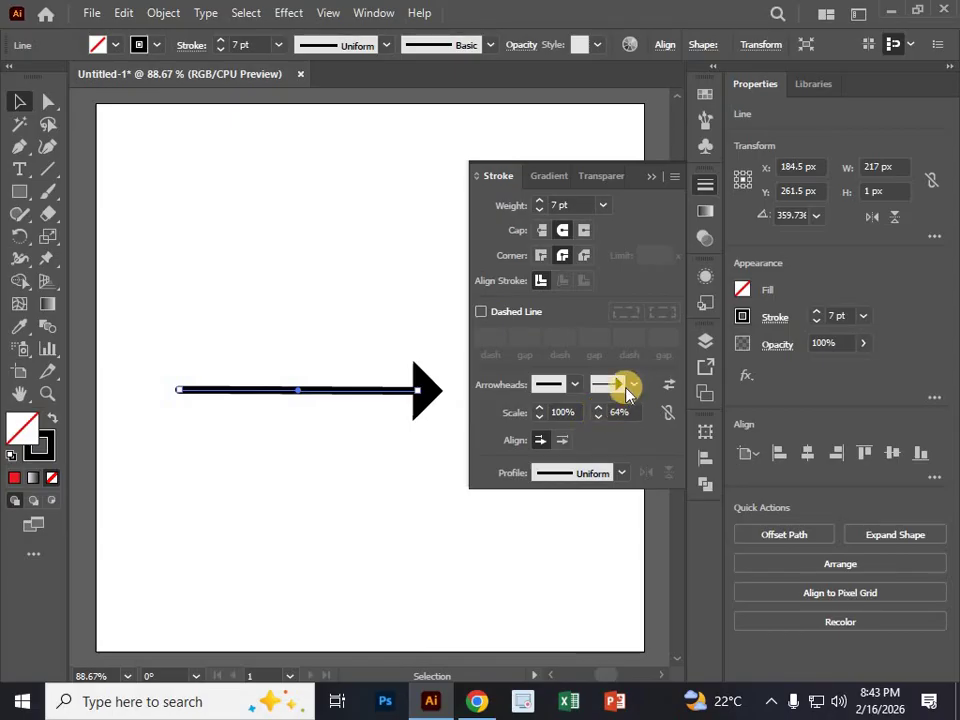
{"action": "left_click", "coordinate": [627, 390]}
{"action": "left_click", "coordinate": [621, 472]}
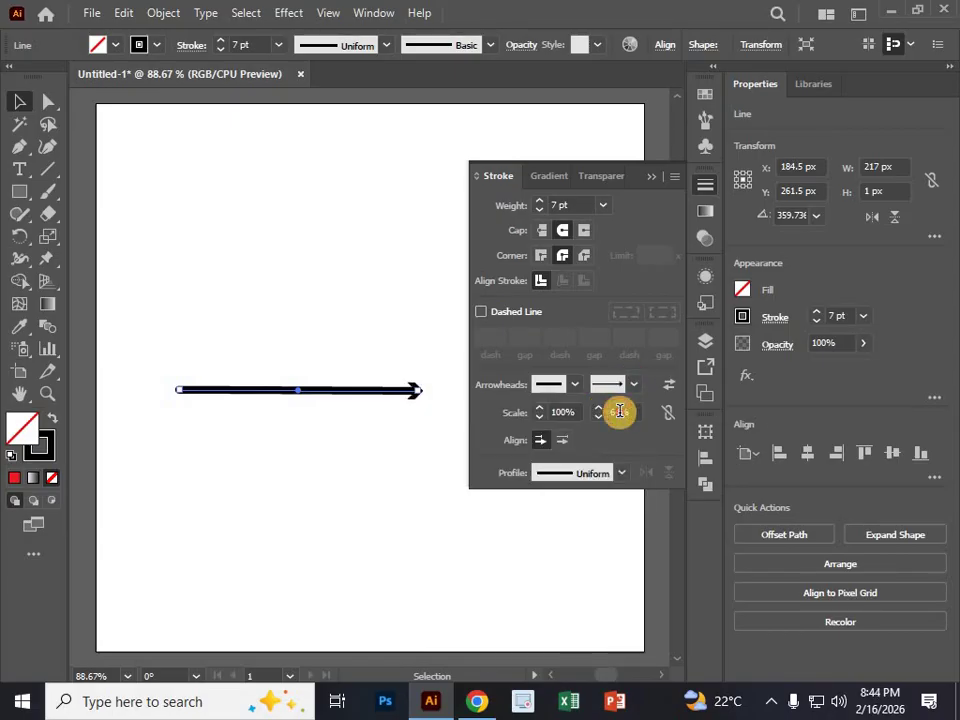
{"action": "left_click", "coordinate": [633, 390]}
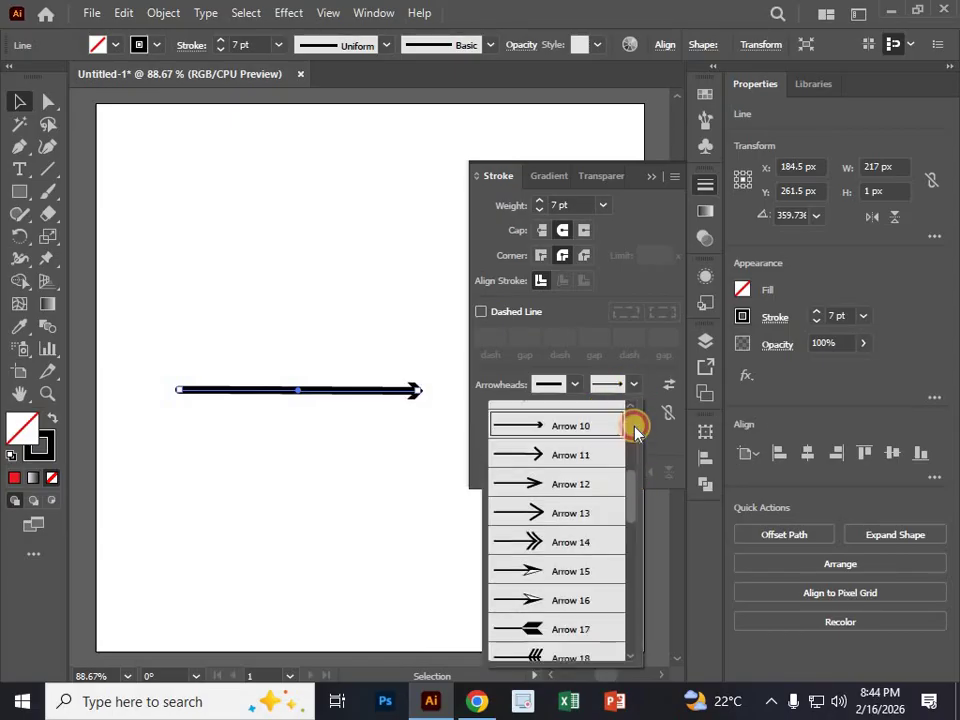
{"action": "scroll", "coordinate": [625, 416], "scroll_direction": "up", "scroll_amount": 5}
{"action": "left_click", "coordinate": [600, 414]}
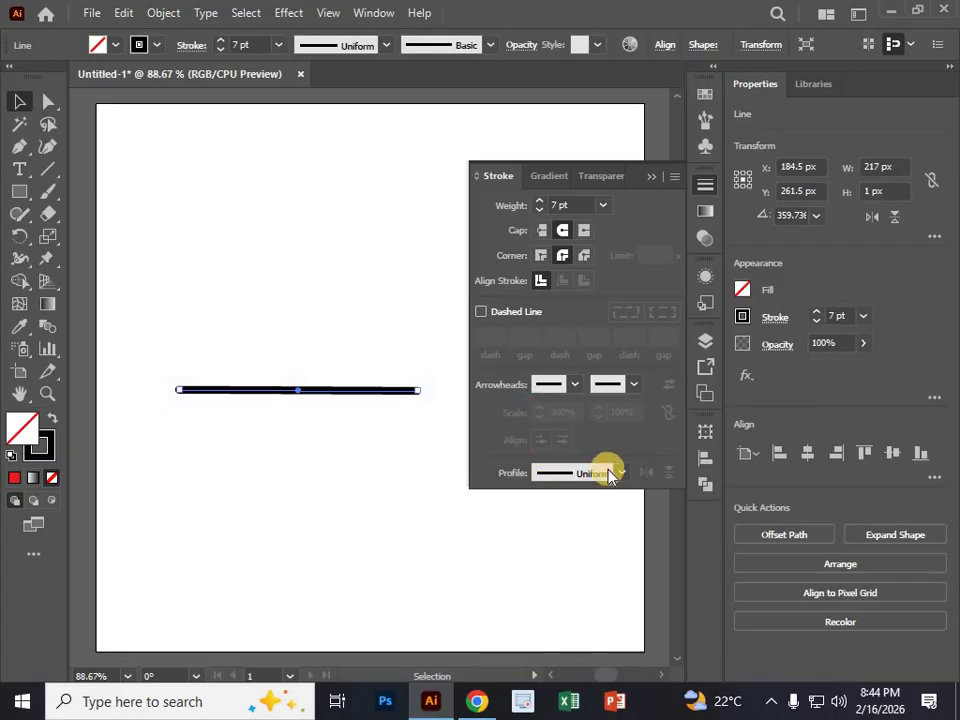
Step: Set the line's stroke weight to 29 pt and apply the triangular width profile that tapers to a point
{"action": "left_click", "coordinate": [538, 201]}
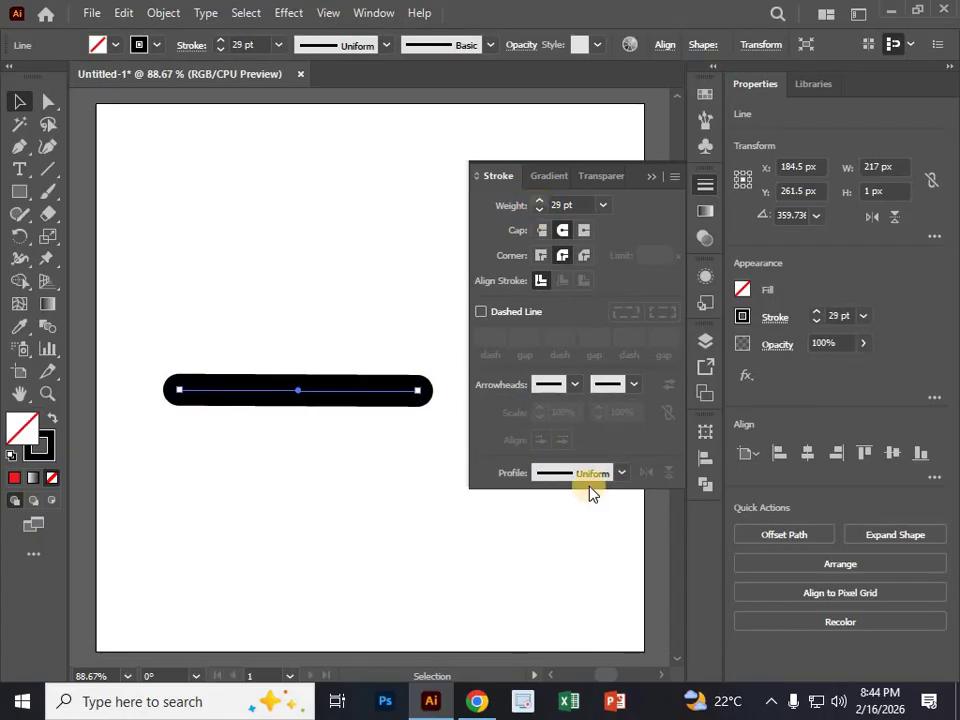
{"action": "left_click", "coordinate": [620, 475]}
{"action": "left_click", "coordinate": [580, 371]}
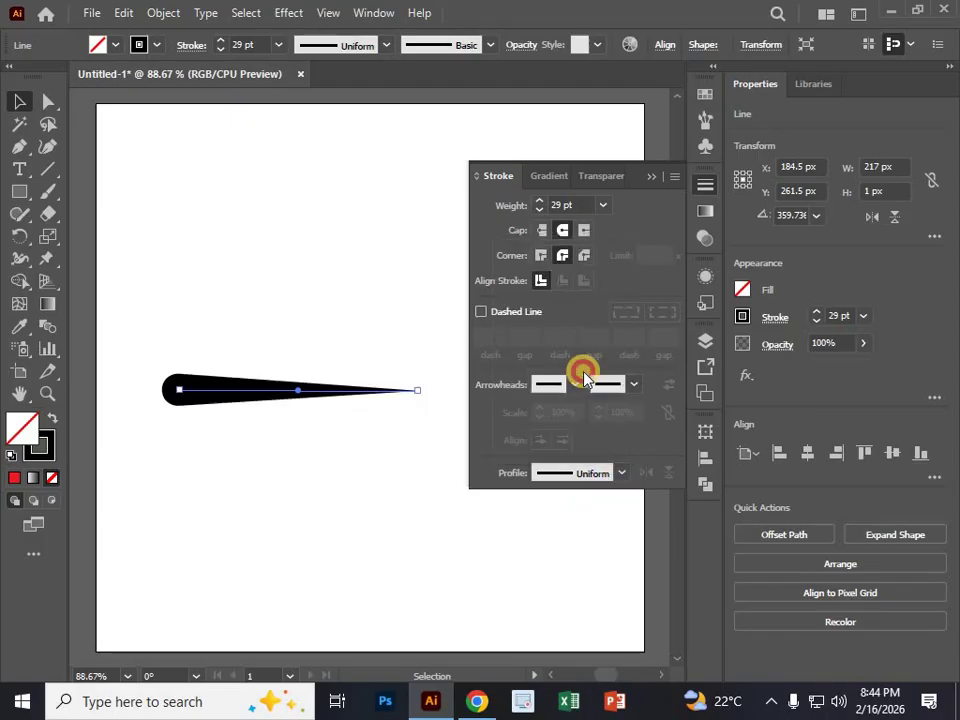
Step: Try the lens-shaped, triangular and half-dome width profiles on the line
{"action": "left_click", "coordinate": [620, 474]}
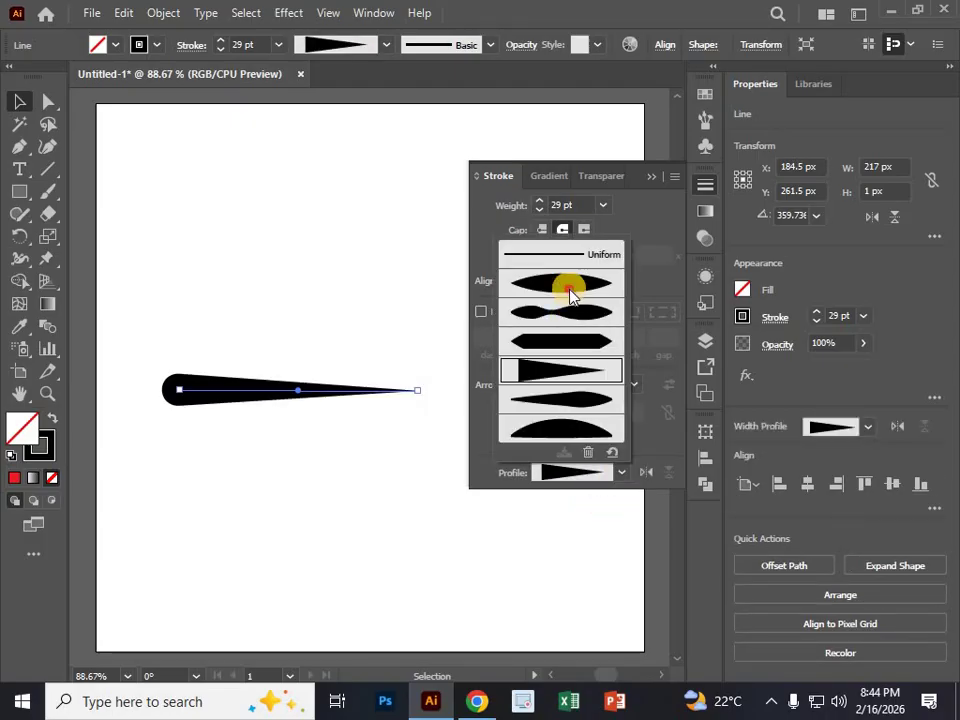
{"action": "left_click", "coordinate": [568, 288]}
{"action": "left_click", "coordinate": [621, 473]}
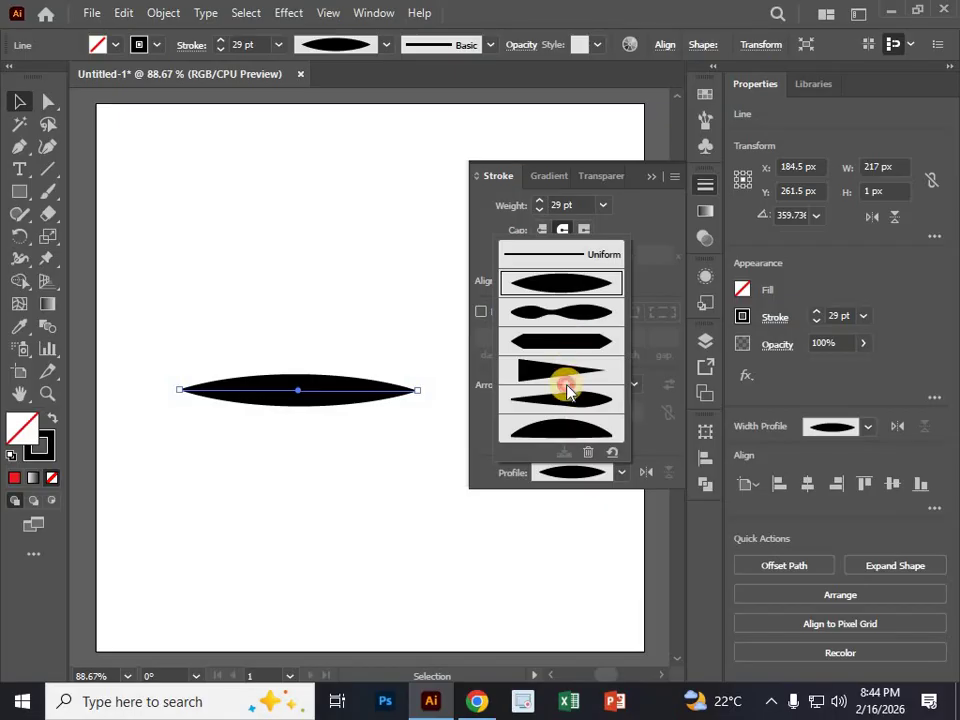
{"action": "left_click", "coordinate": [566, 384]}
{"action": "left_click", "coordinate": [619, 473]}
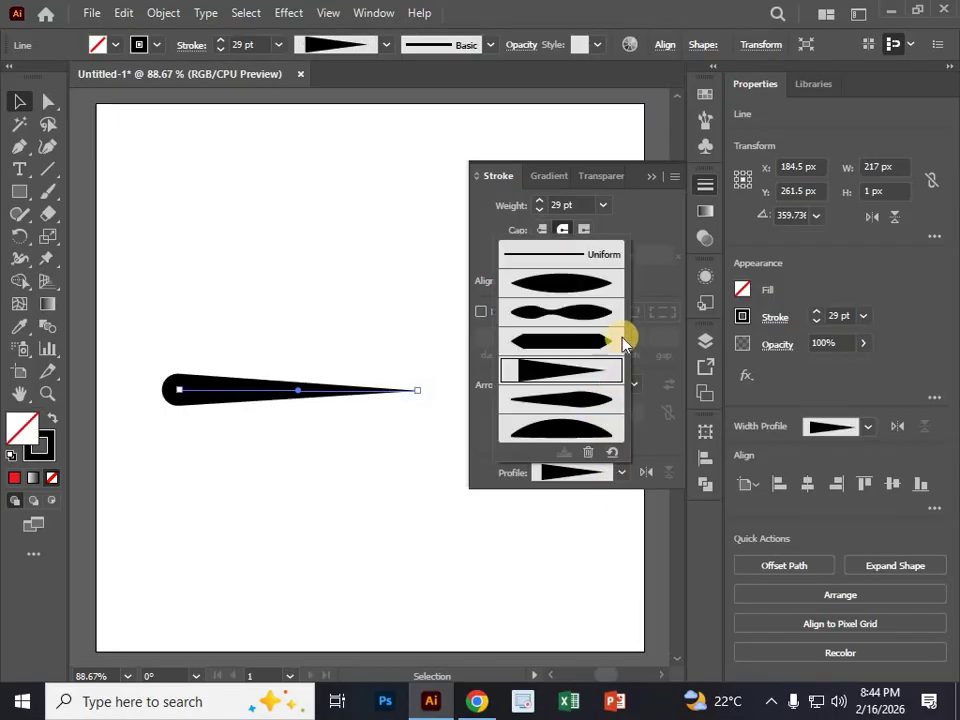
{"action": "left_click", "coordinate": [583, 430]}
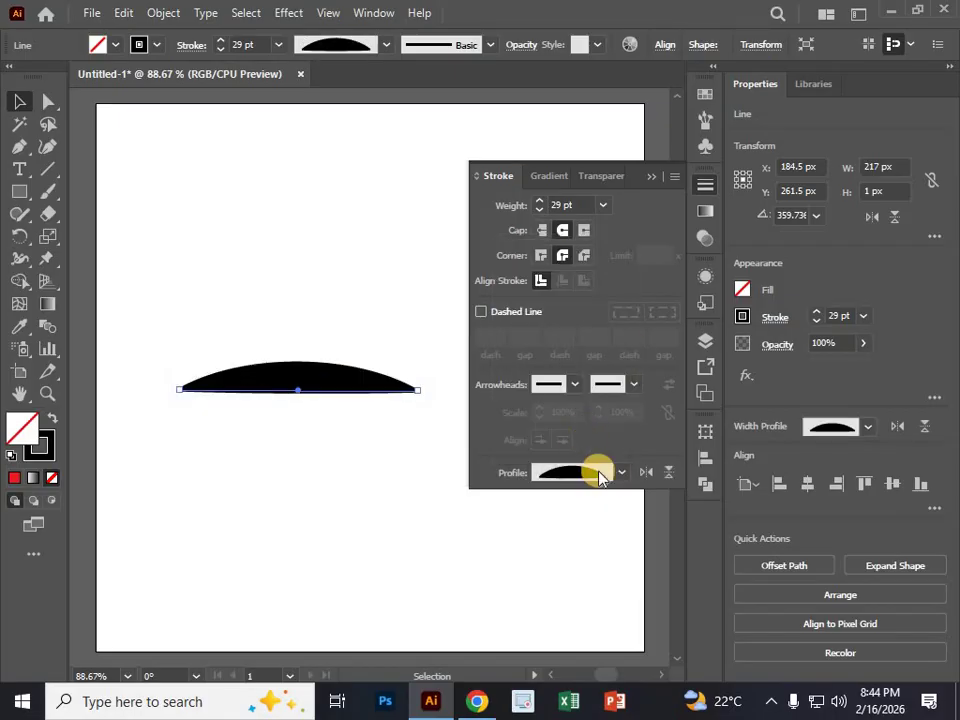
Step: Apply the width profile with two bulges to the line and flip it along the path
{"action": "left_click", "coordinate": [621, 473]}
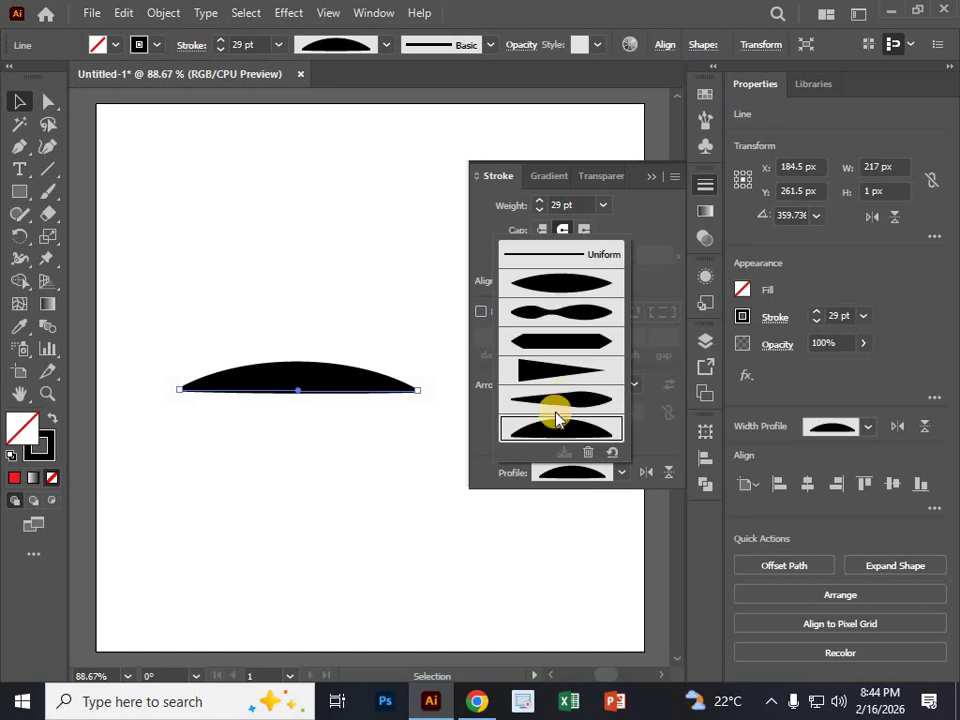
{"action": "left_click", "coordinate": [576, 317]}
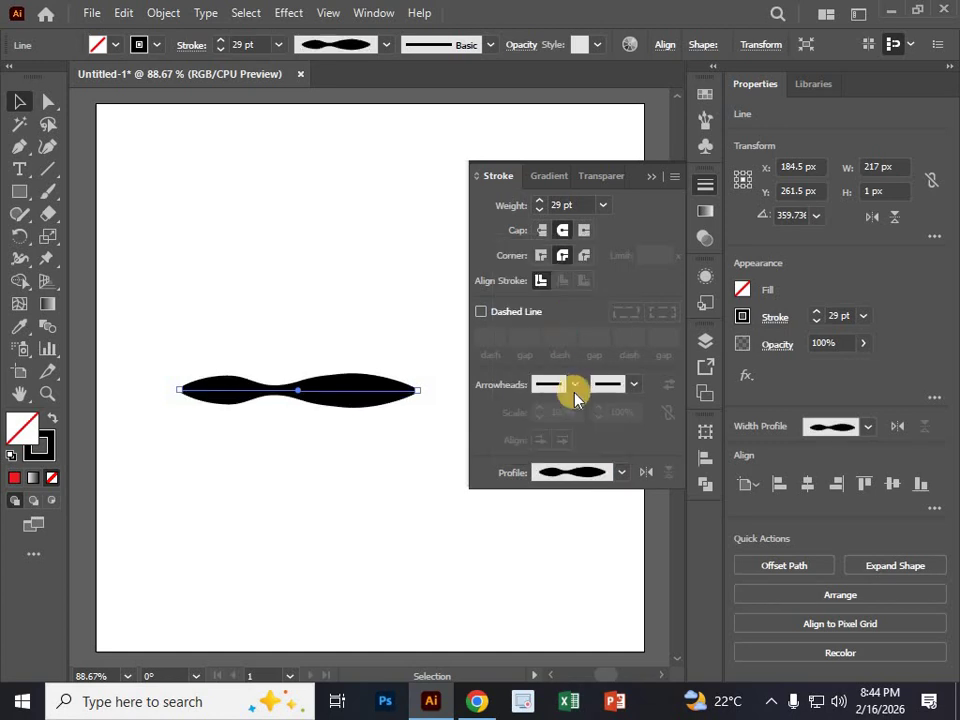
{"action": "left_click", "coordinate": [643, 473]}
Step: Switch to Chrome, showing the Computer knowledge with me channel's videos on YouTube
{"action": "left_click", "coordinate": [476, 701]}
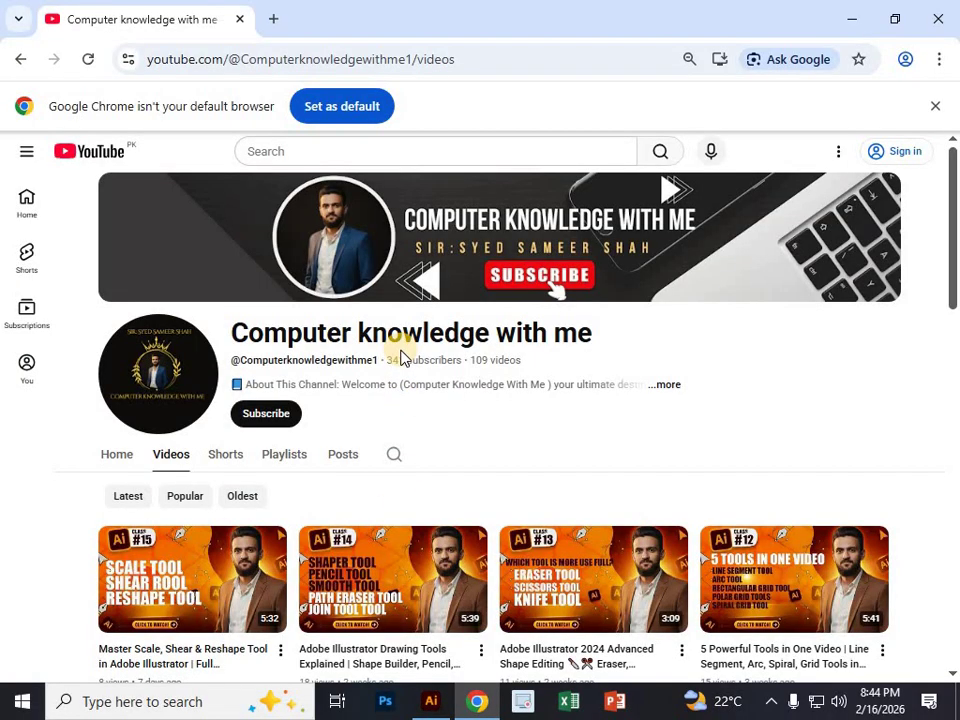